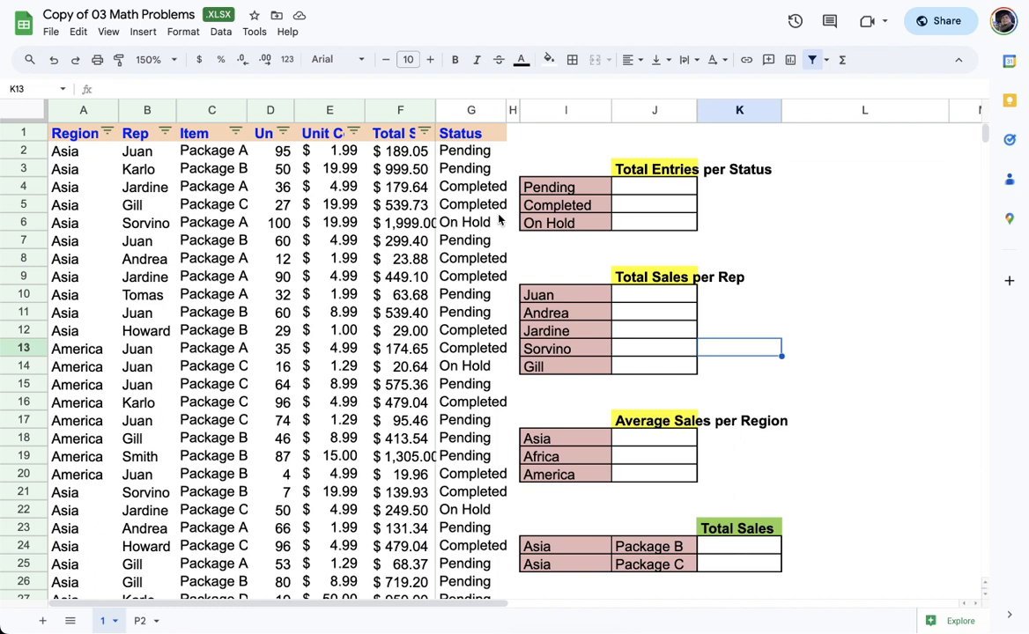
left_click_drag(577, 175, 632, 223)
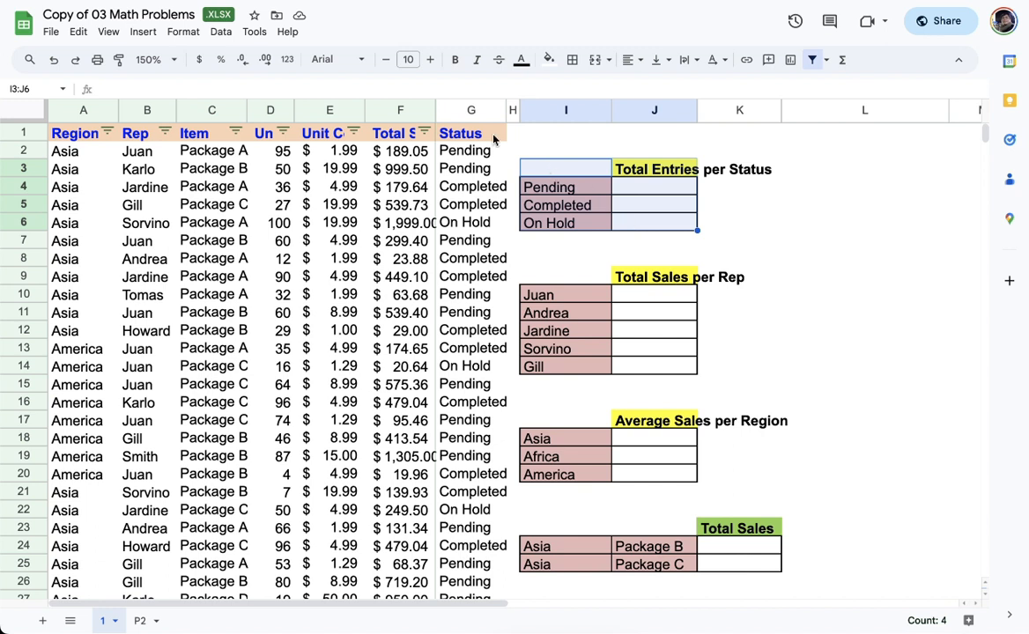
left_click(488, 110)
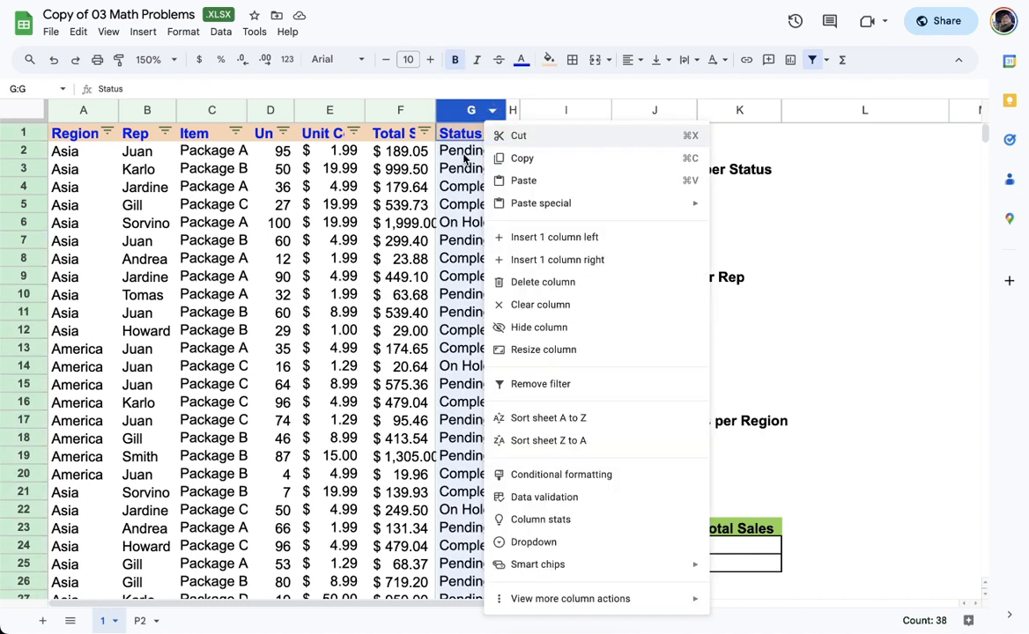
left_click(427, 186)
left_click(648, 206)
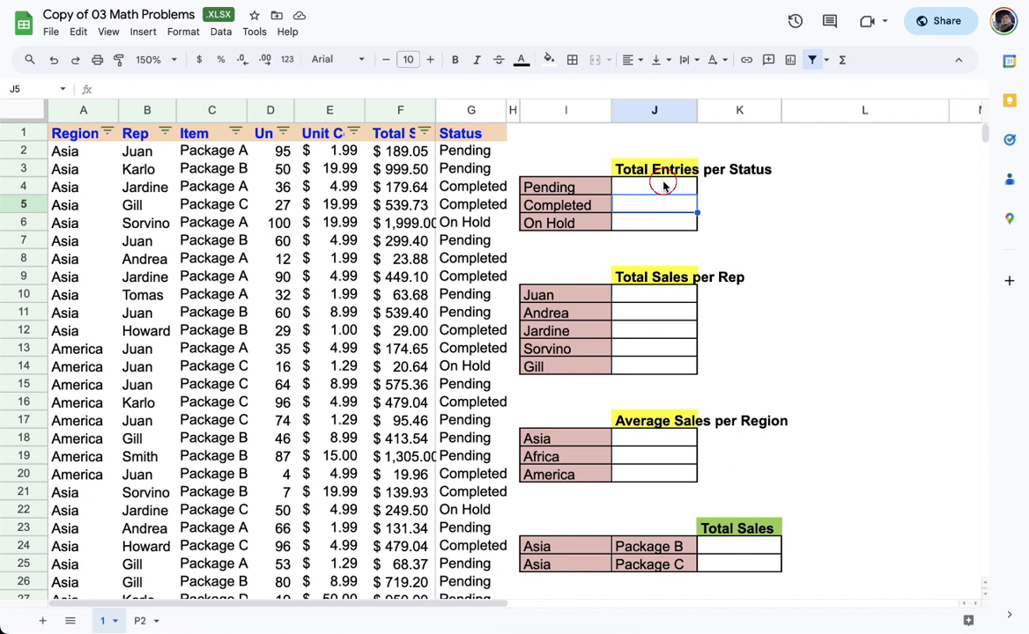
Count the Pending entries in J4 with the formula =COUNTIF(G:G,I4)
left_click(664, 186)
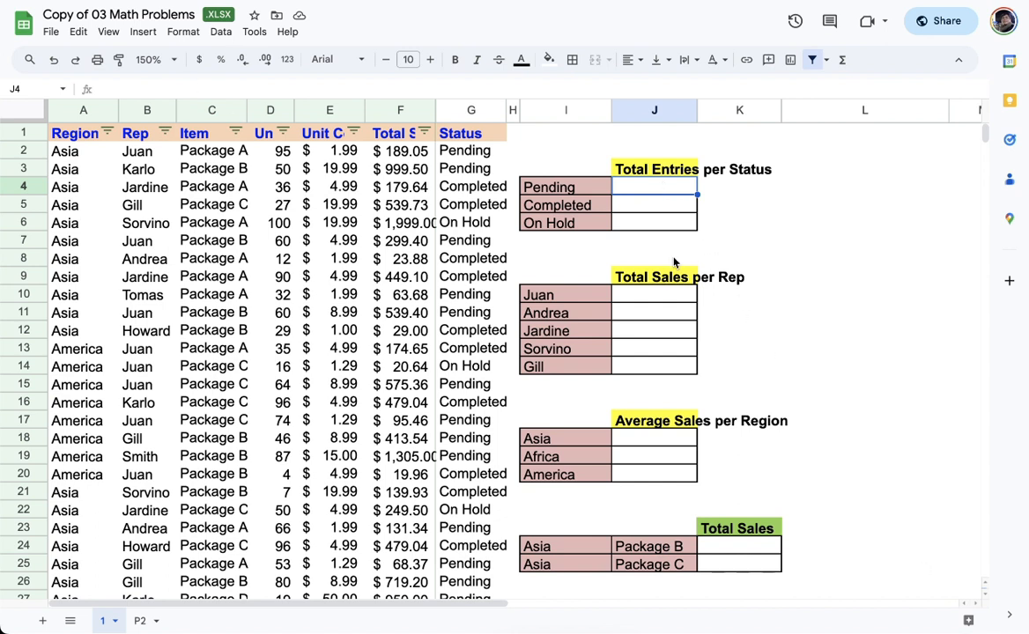
type("=COUNT")
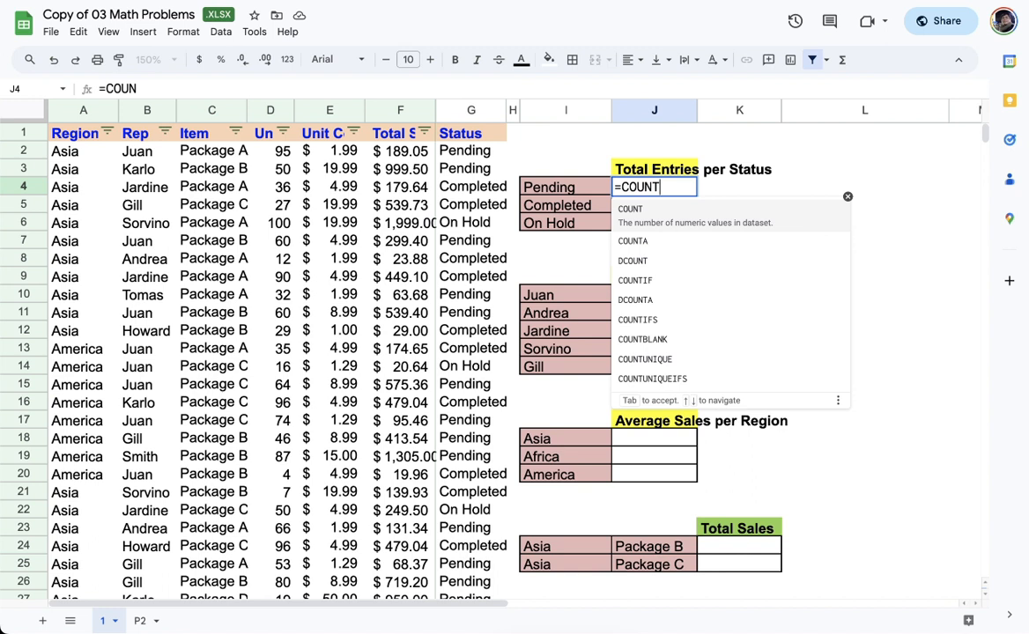
type("IF(")
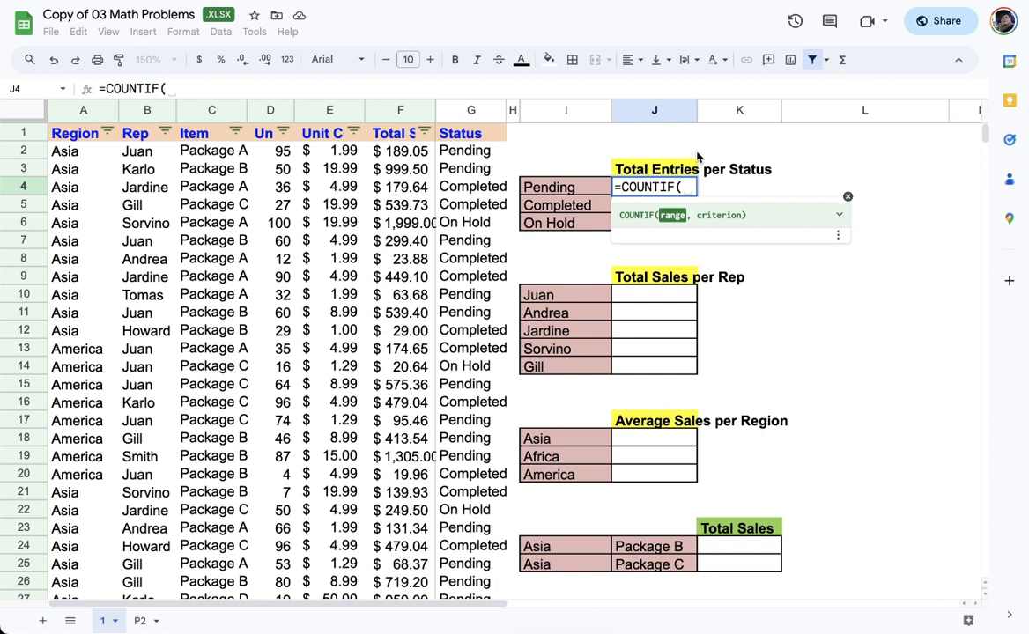
left_click(471, 111)
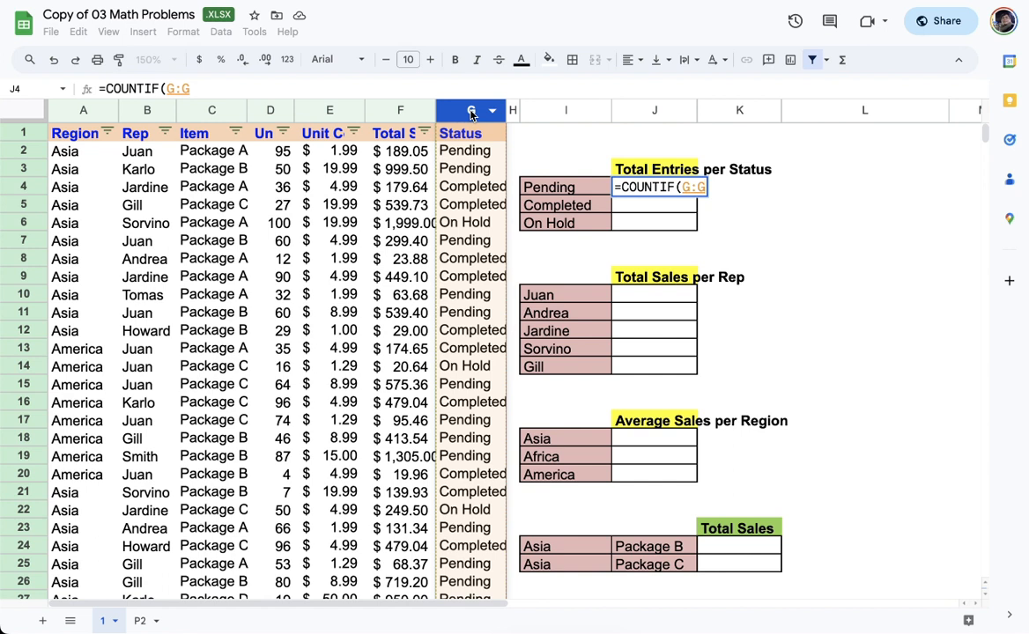
type(",")
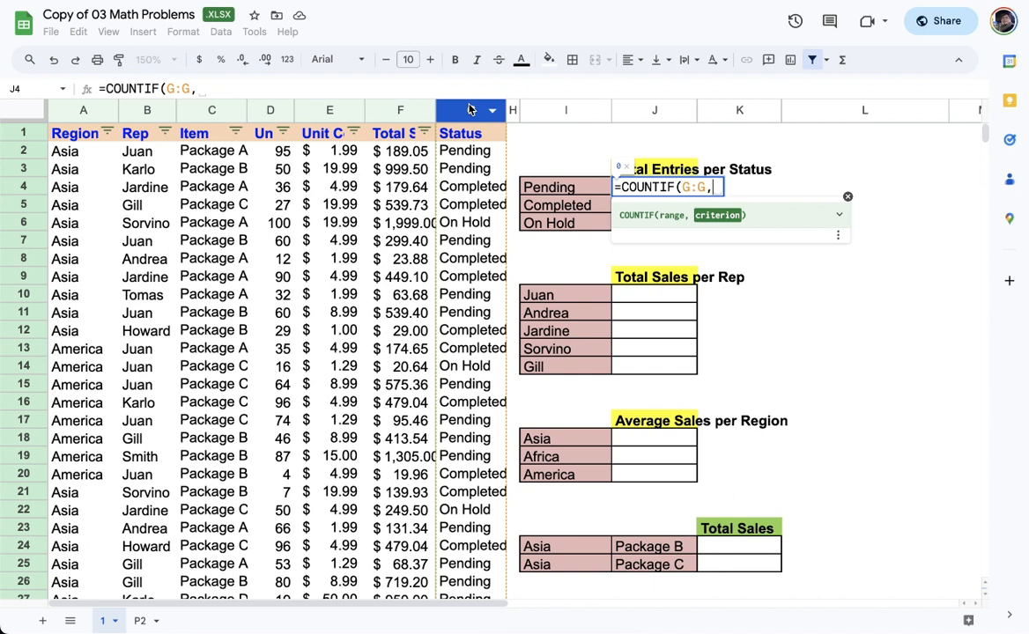
left_click(591, 189)
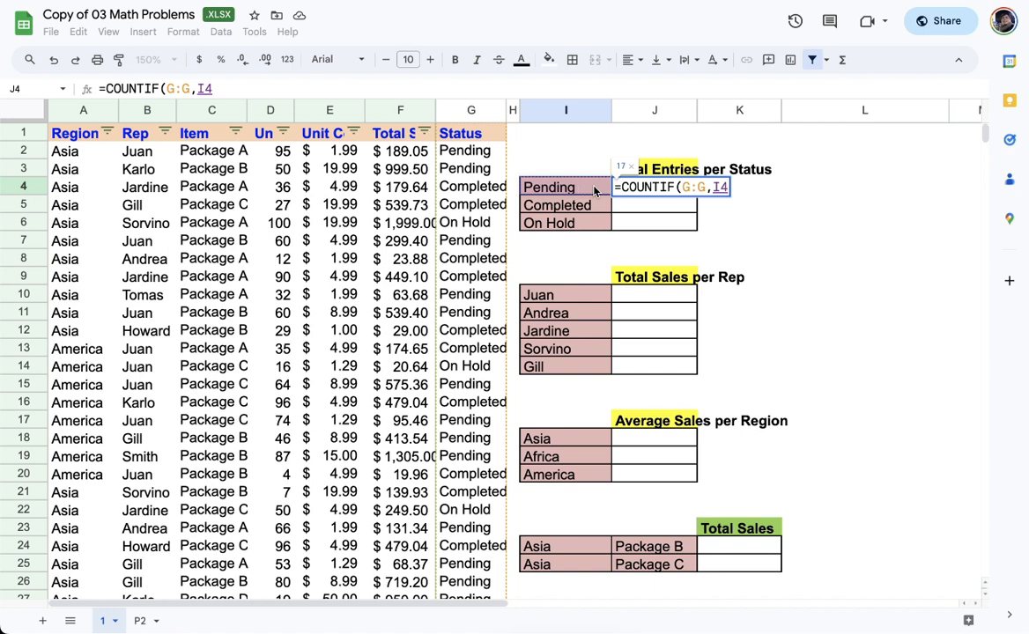
type(")")
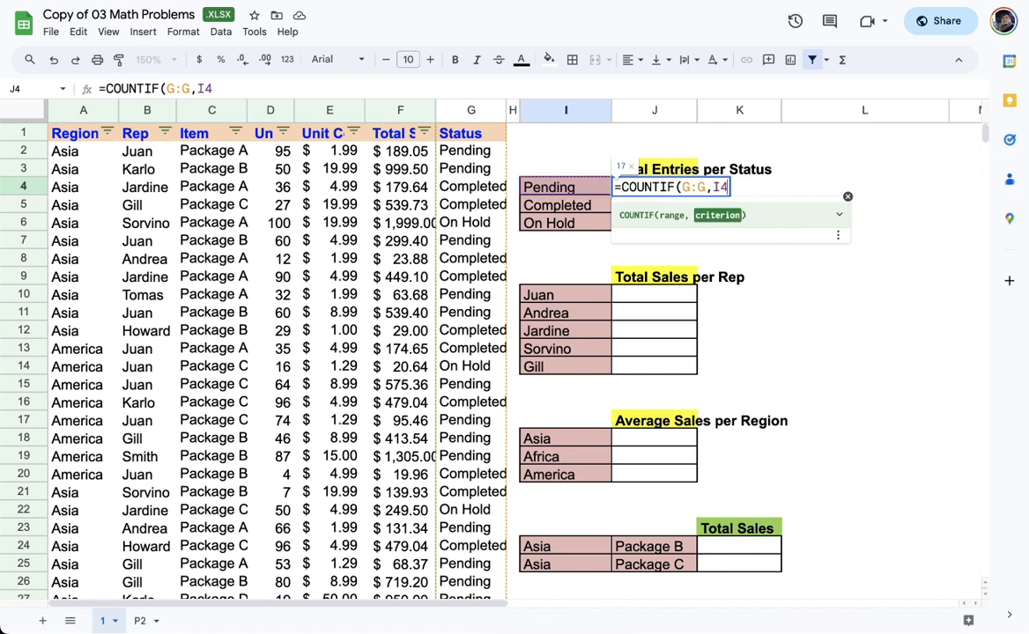
type(")")
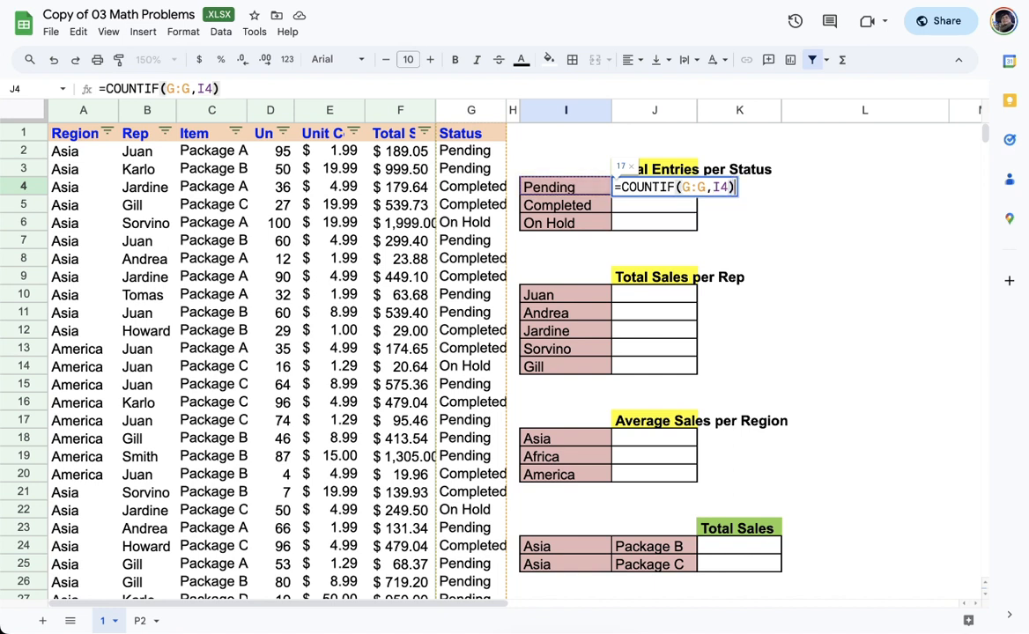
key("Return")
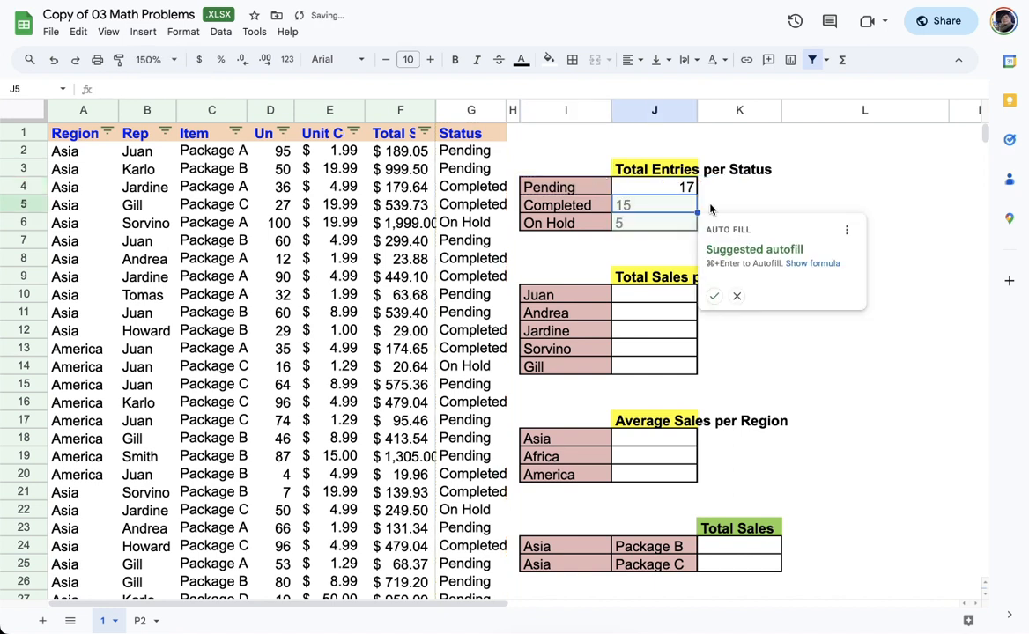
Accept the suggested autofill for the Completed and On Hold counts, and review the formula in J4
left_click(713, 296)
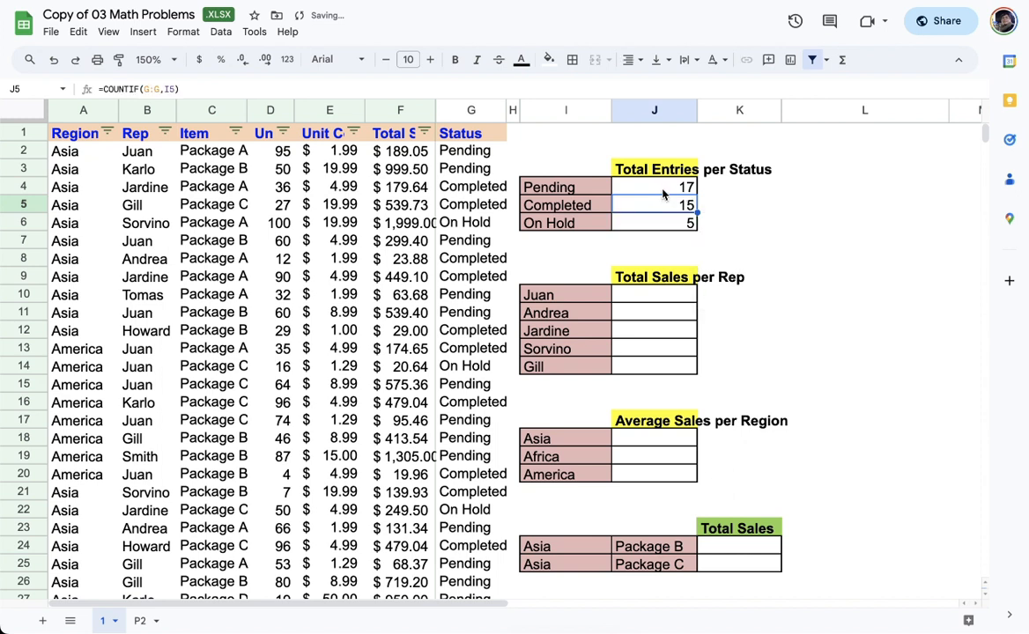
left_click(665, 192)
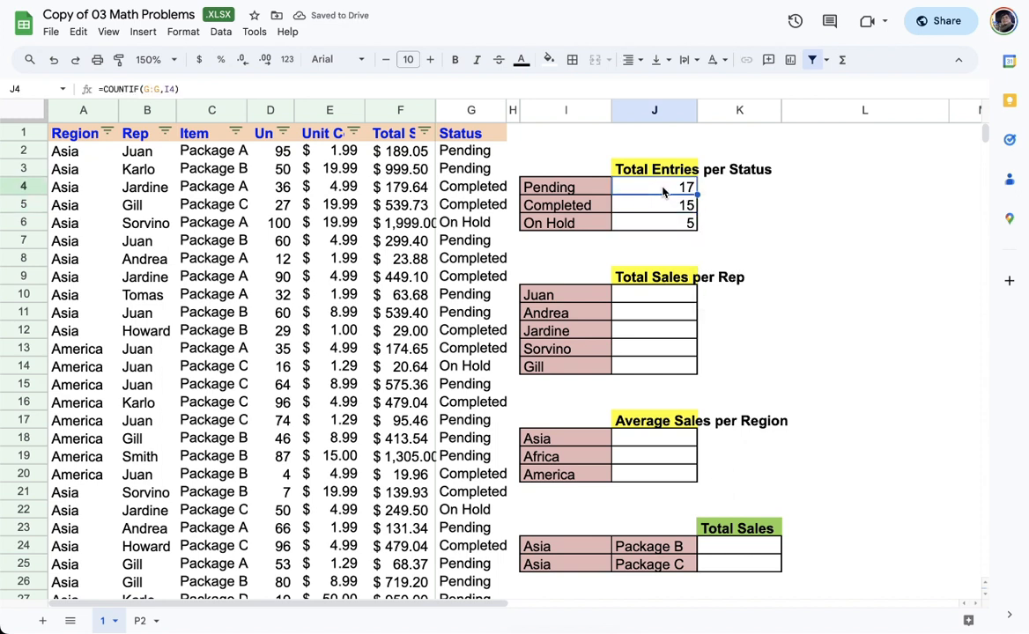
double_click(665, 192)
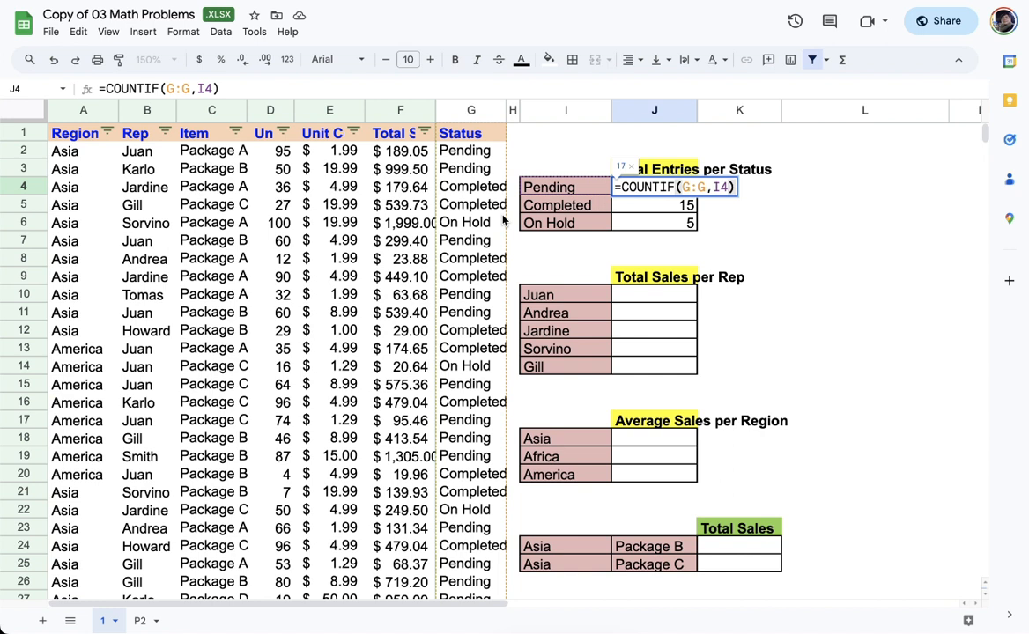
key("Return")
Remove the existing filter and create a new one on the data table so that it includes the Status column
left_click(449, 188)
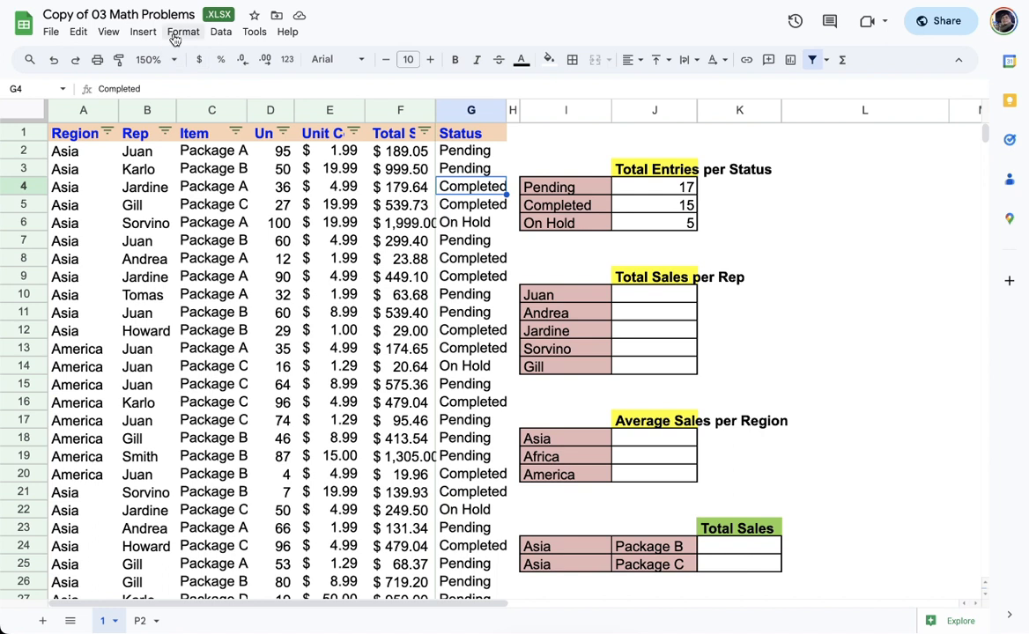
left_click(221, 32)
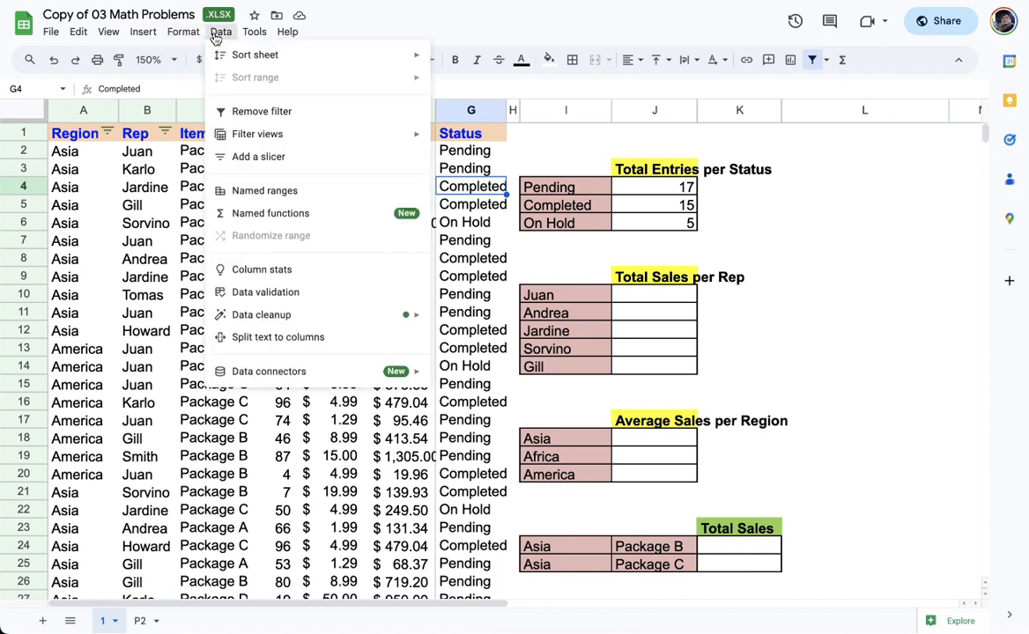
left_click(262, 111)
left_click(220, 32)
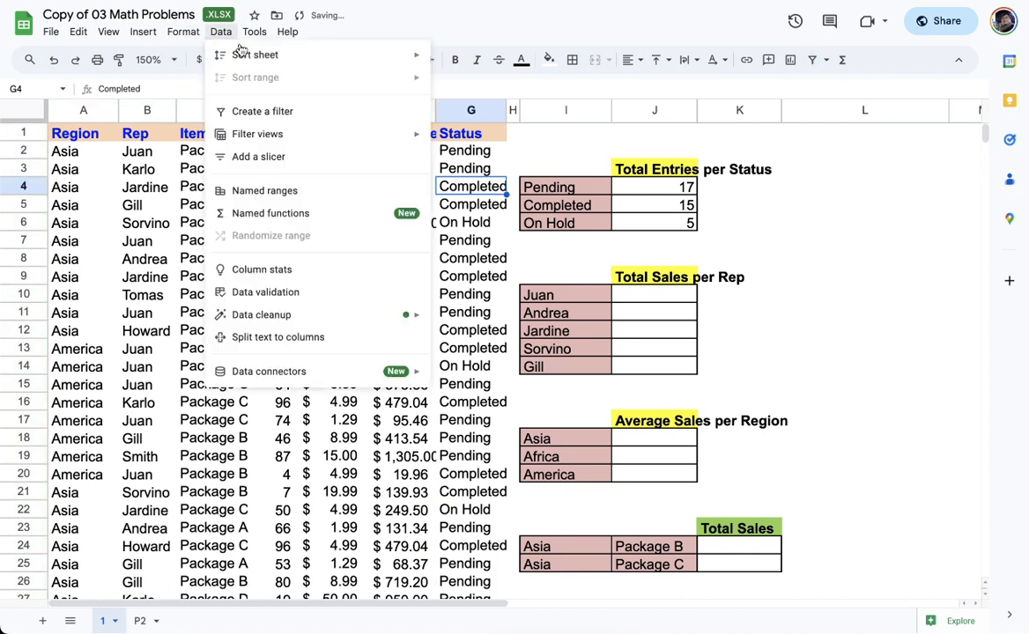
left_click(238, 111)
left_click(467, 167)
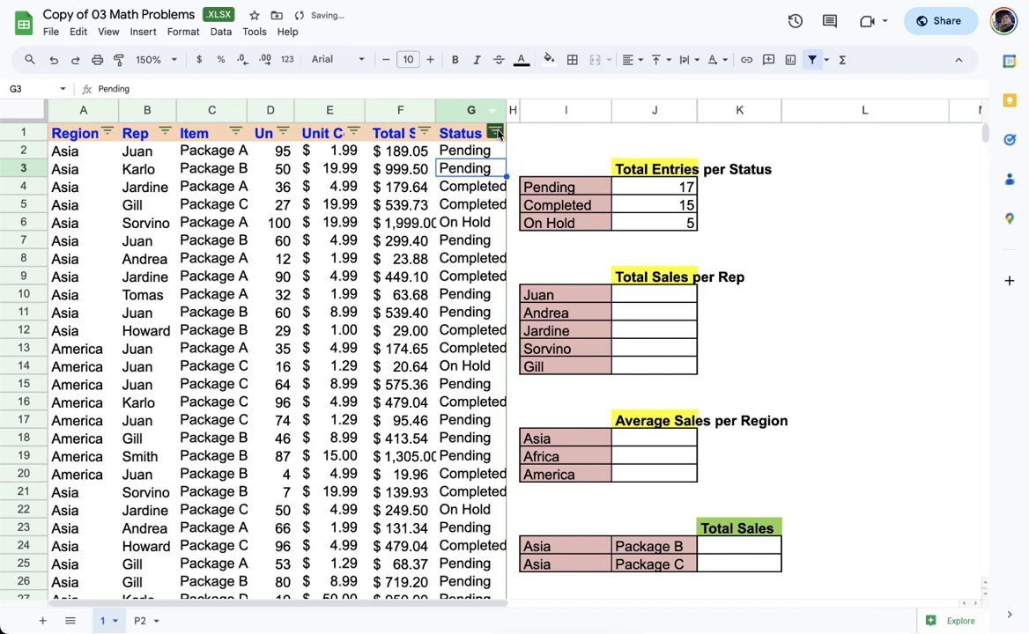
Filter the Status column to Pending only and select the remaining status cells to check their count
left_click(496, 133)
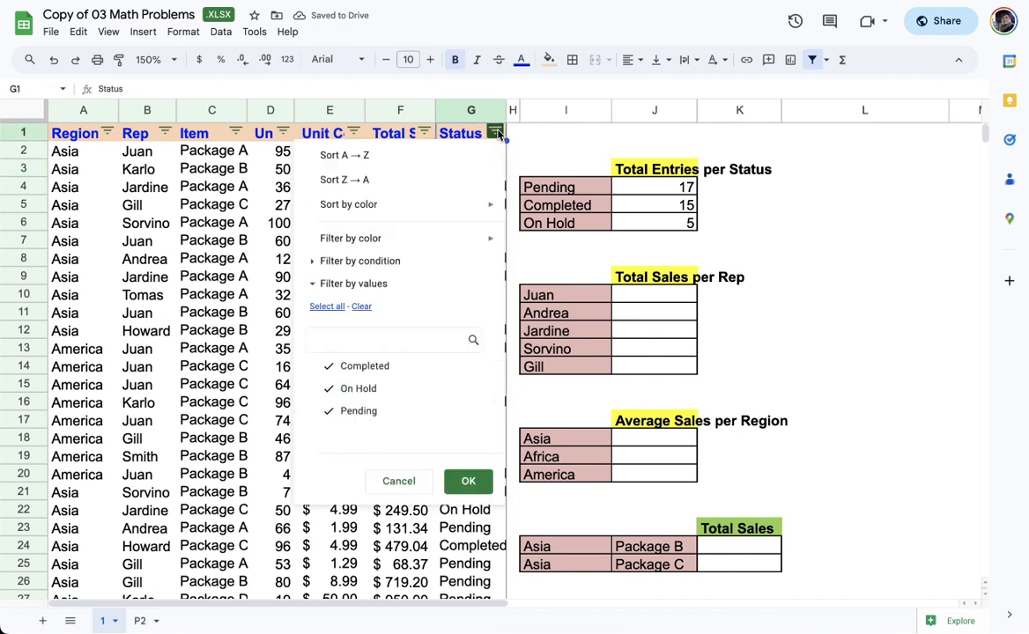
left_click(362, 306)
left_click(369, 409)
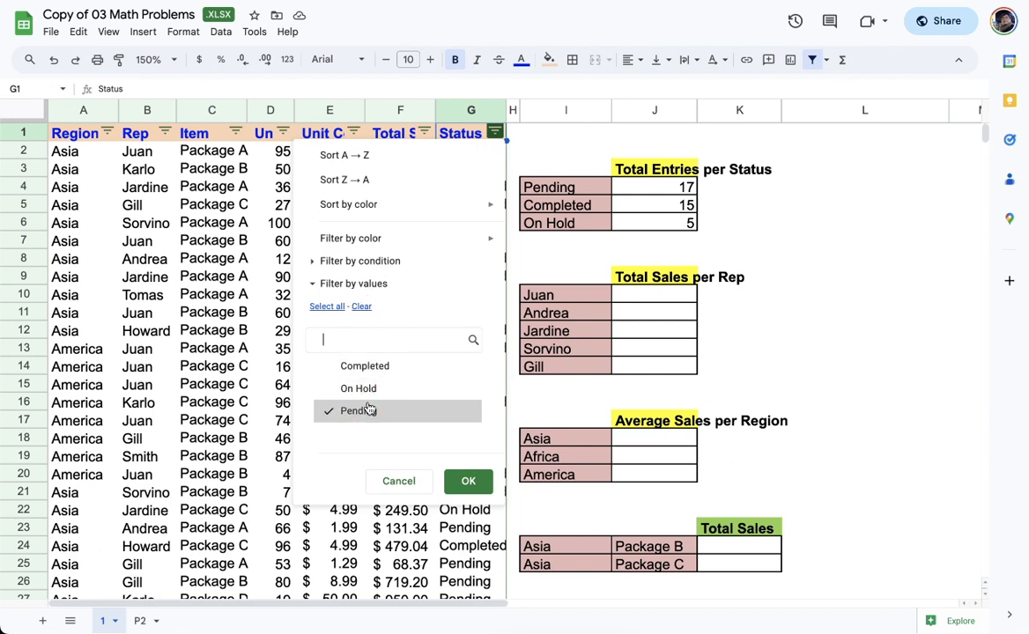
left_click(468, 481)
left_click_drag(443, 150, 477, 438)
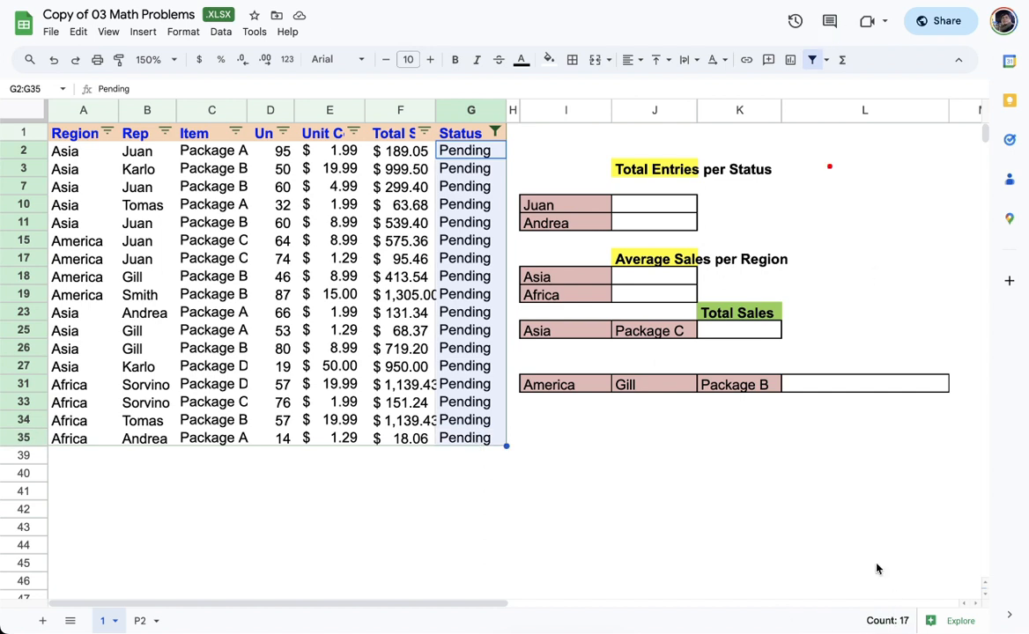
mouse_move(881, 589)
left_mouse_down()
mouse_move(912, 584)
mouse_move(891, 505)
left_mouse_up()
left_click(897, 501)
Reset the Status column filter to show all values again
left_click(496, 132)
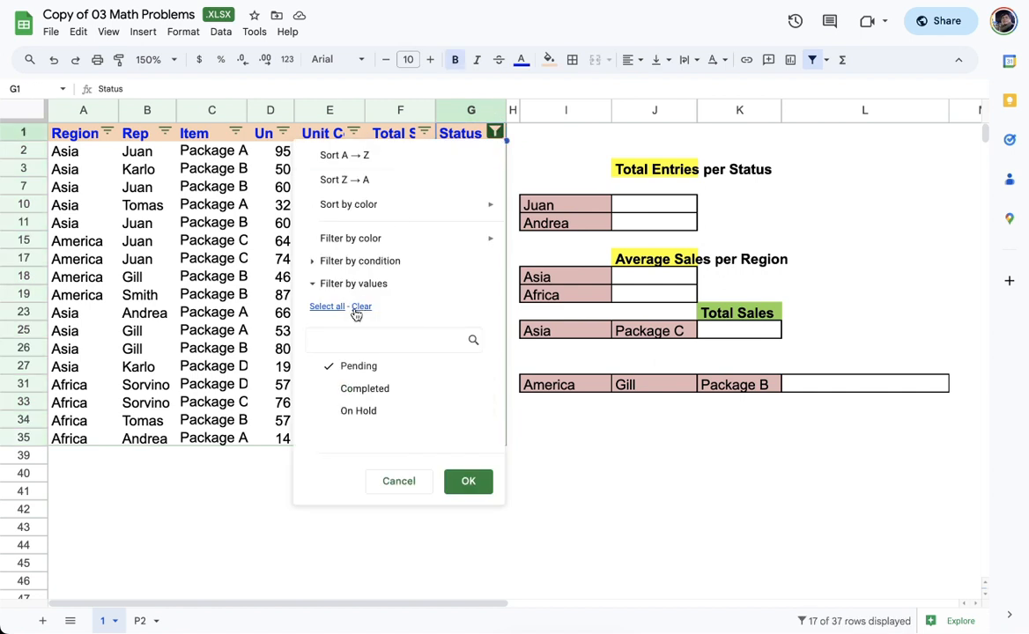
left_click(340, 306)
left_click(467, 481)
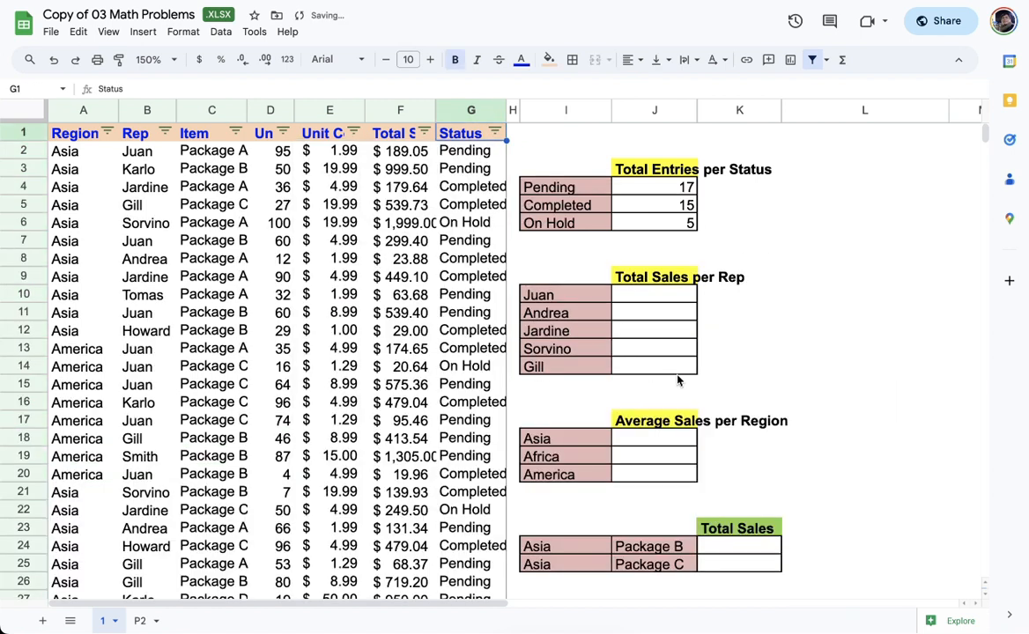
Change the status in G3 to "Pendin" to test whether the Pending count responds
left_click(493, 173)
double_click(493, 173)
key("BackSpace")
key("Return")
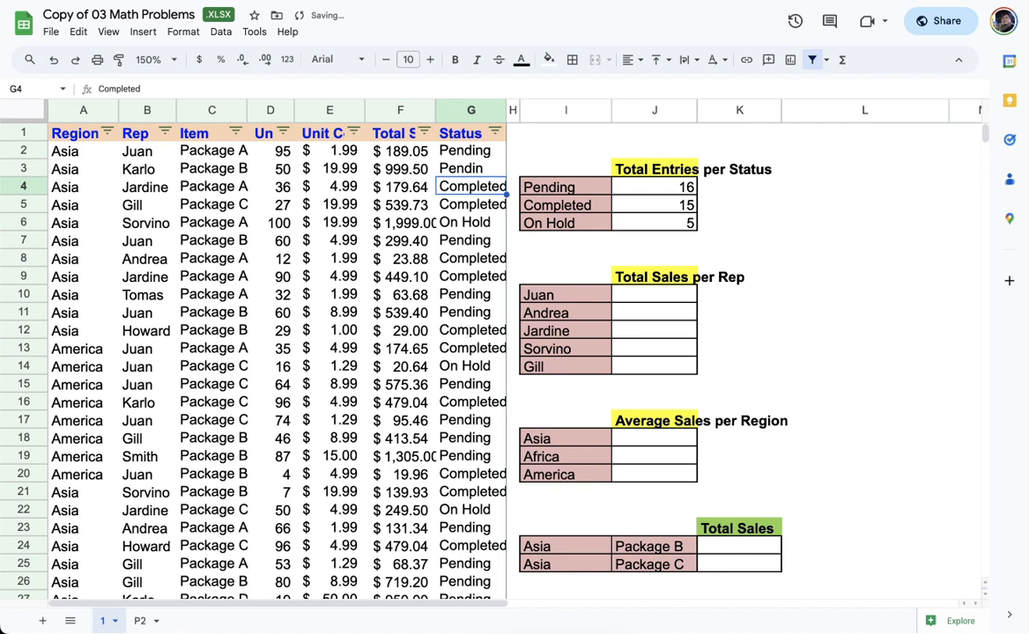
Restore the status in G3 to "Pending"
left_click(489, 168)
double_click(489, 168)
type("g")
left_click(562, 295)
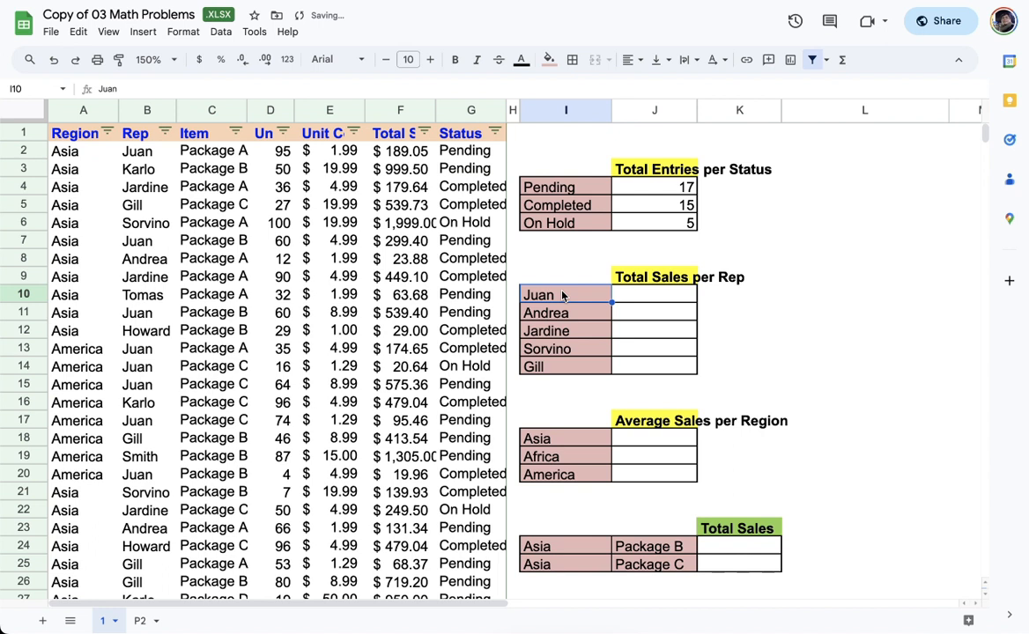
left_click(560, 170)
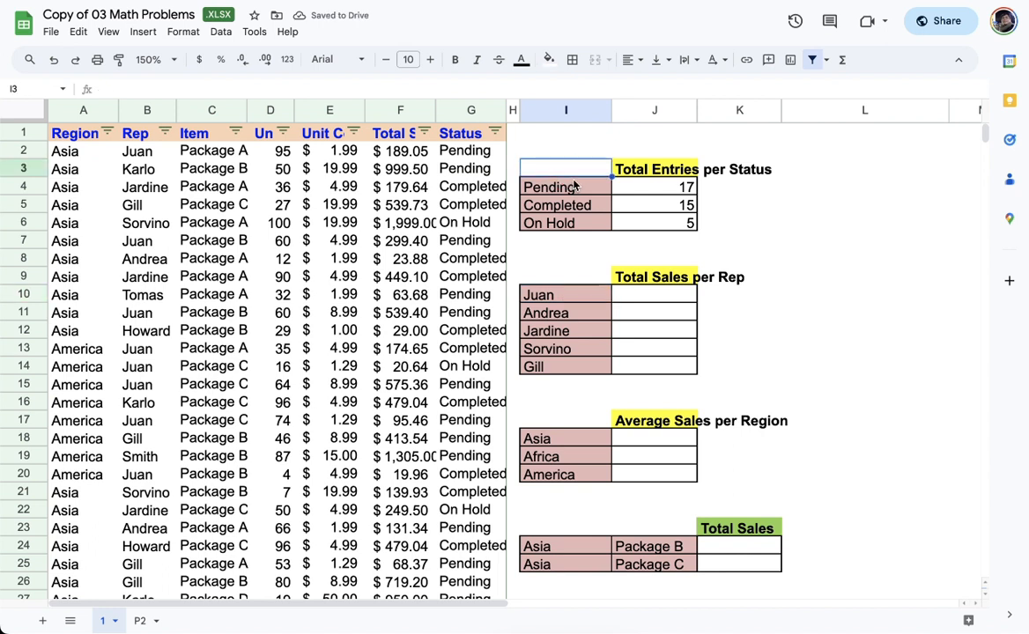
left_click(633, 188)
left_click(653, 275)
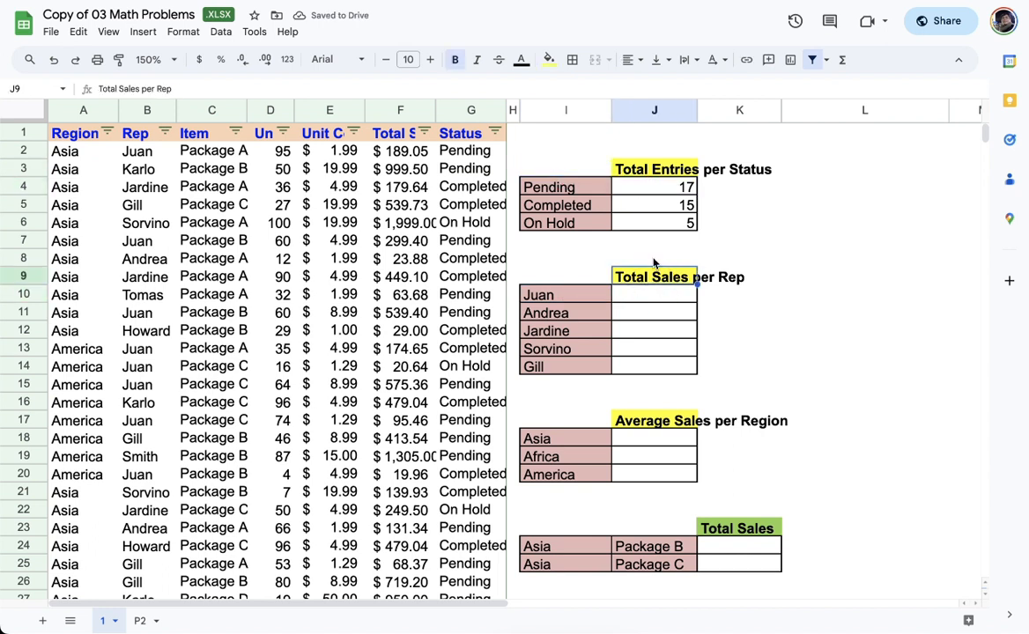
Enter =SUMIF(B:B,I10,F:F) in J10 and accept the suggested autofill for the remaining reps in the Total Sales per Rep table
left_click(656, 297)
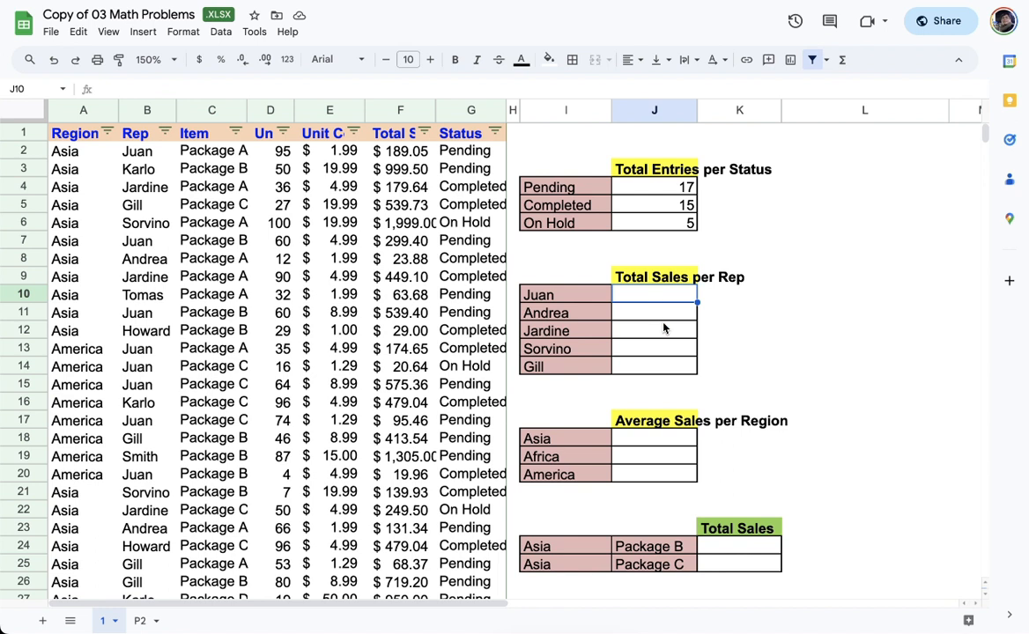
type("=SUMIF(")
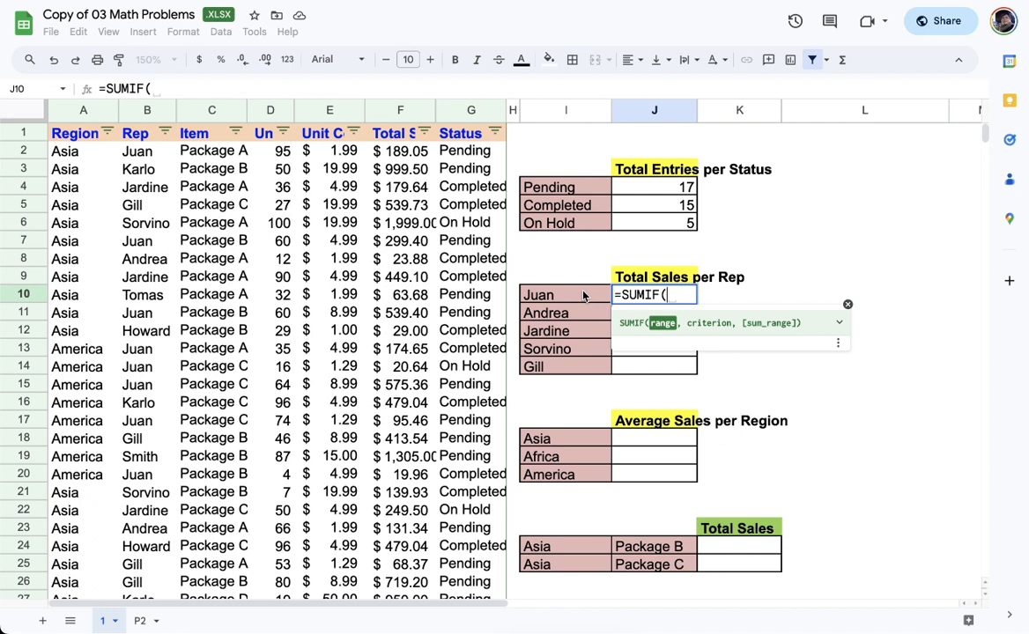
left_click(146, 110)
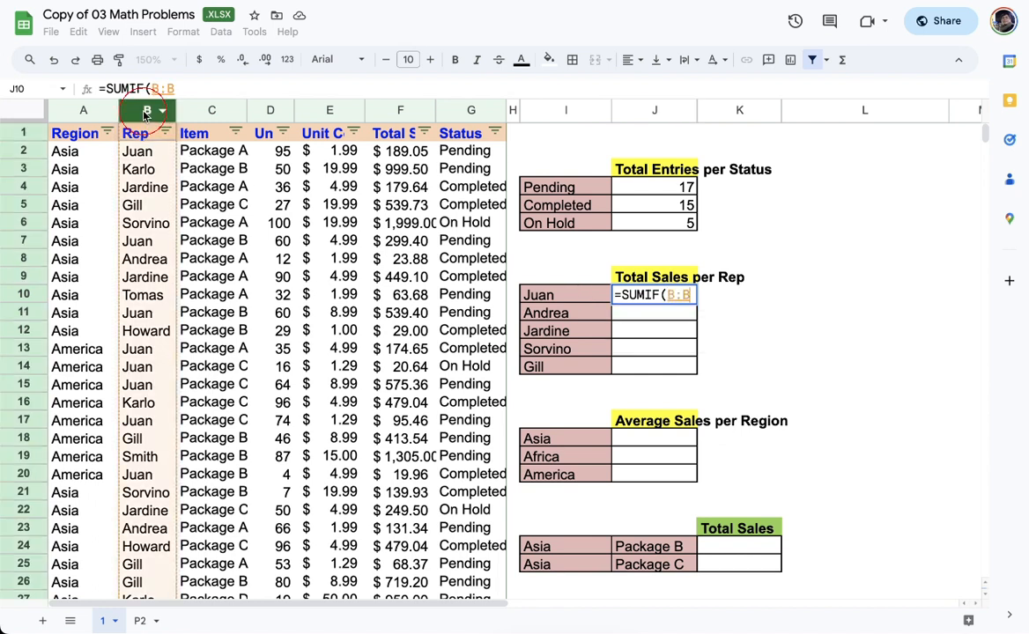
type(",")
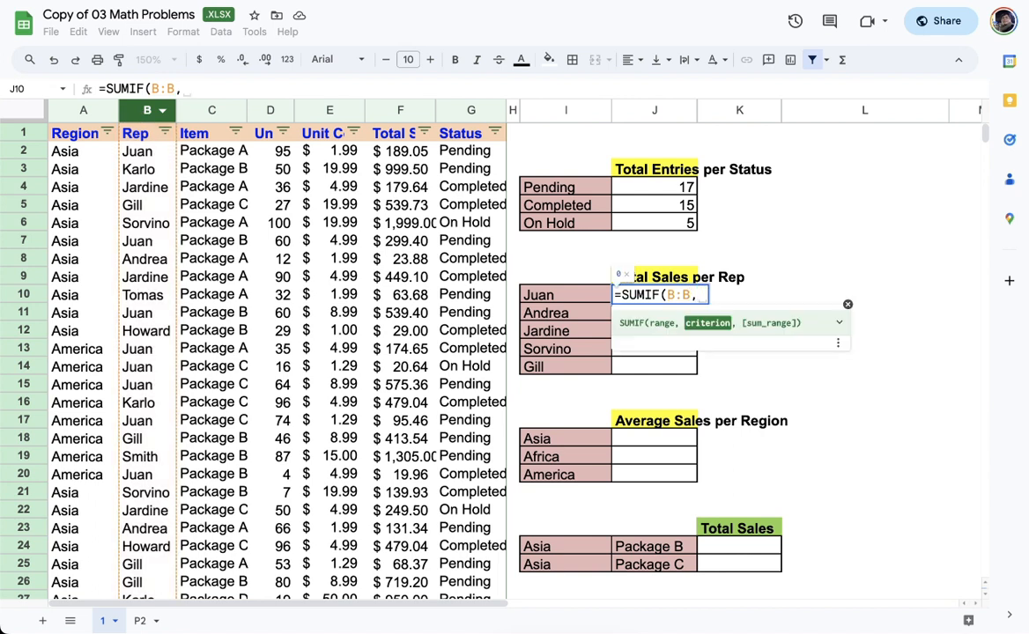
left_click(583, 294)
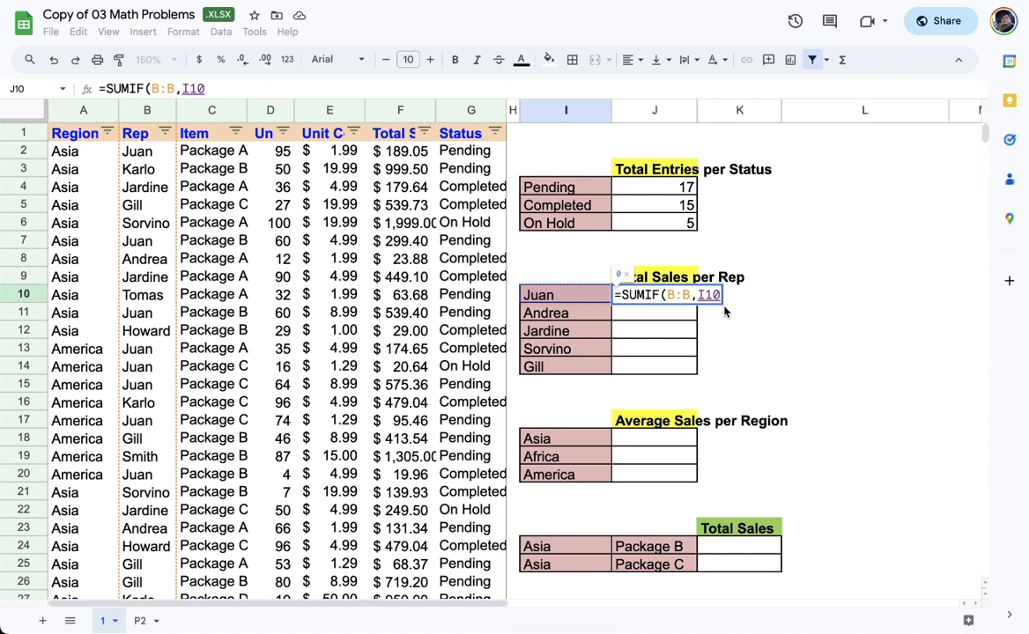
type(",")
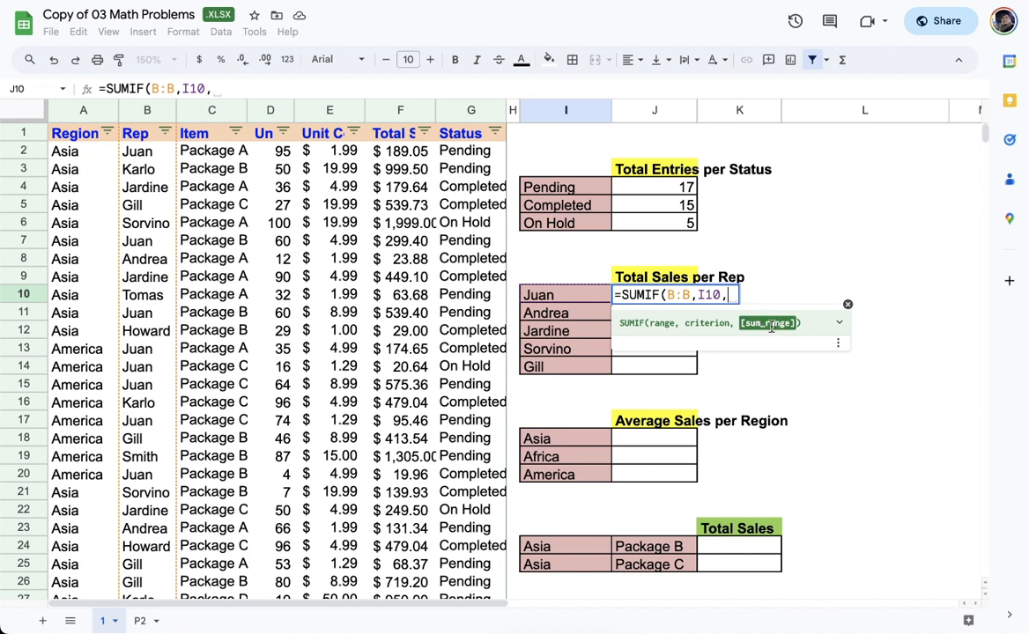
left_click(406, 109)
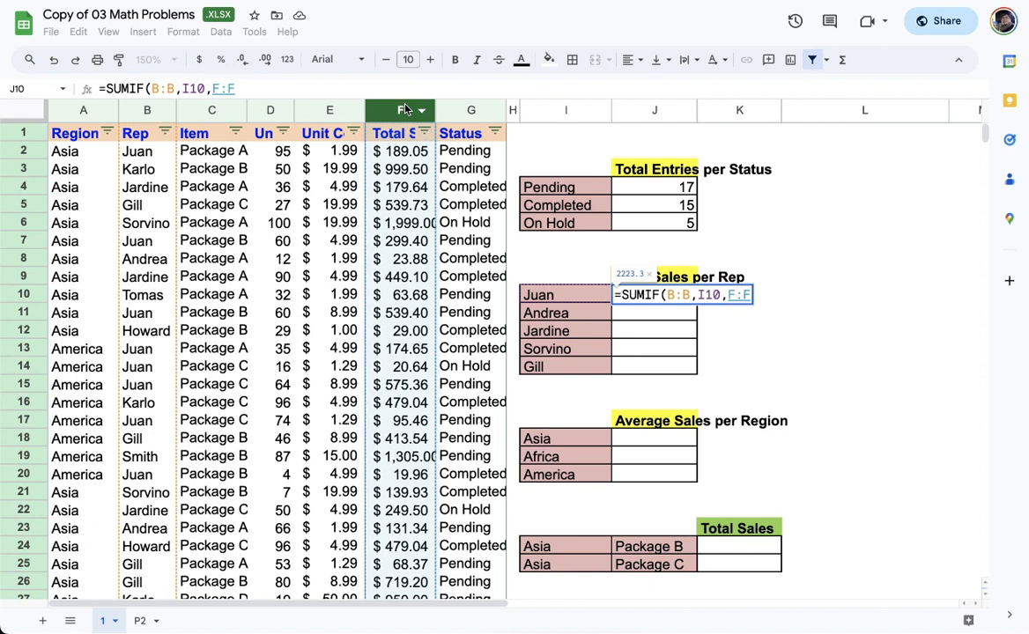
type(")")
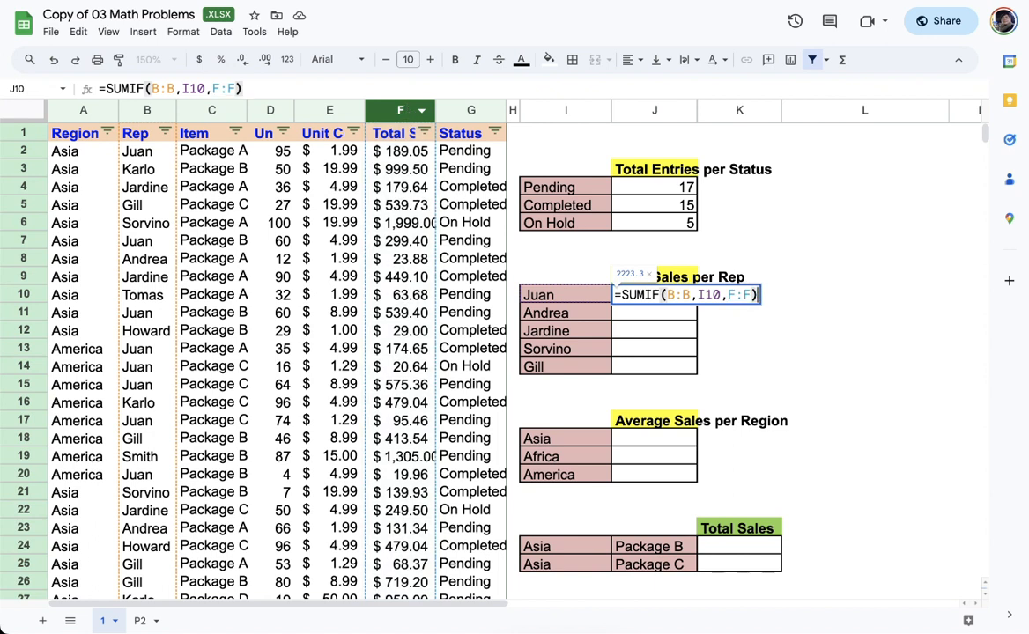
left_click(732, 294)
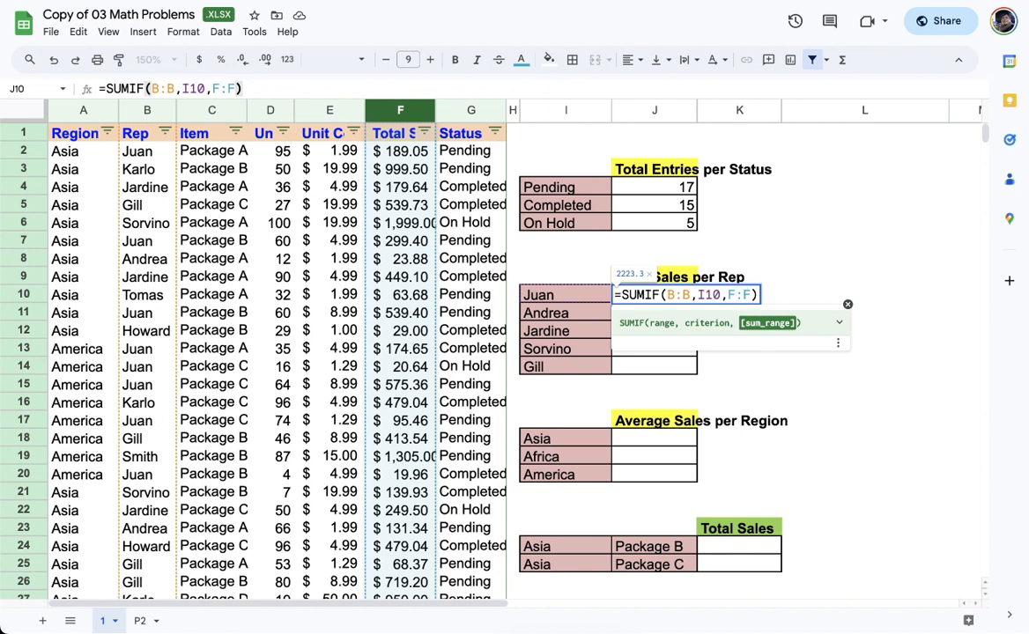
key("Return")
left_click(713, 405)
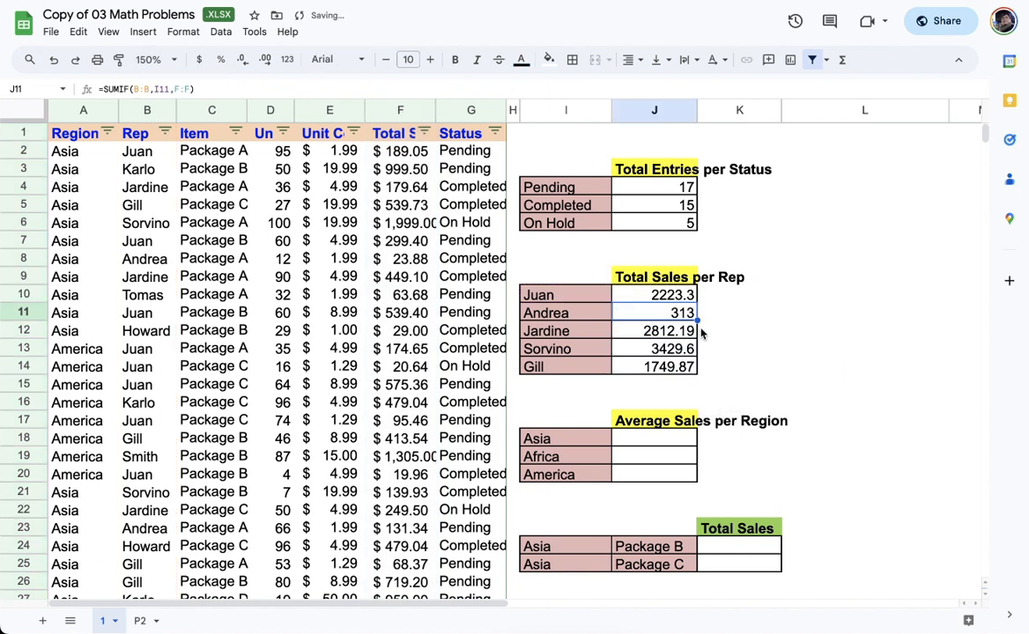
Review the SUMIF formula in J10, checking its sum_range argument, without changing it
double_click(669, 294)
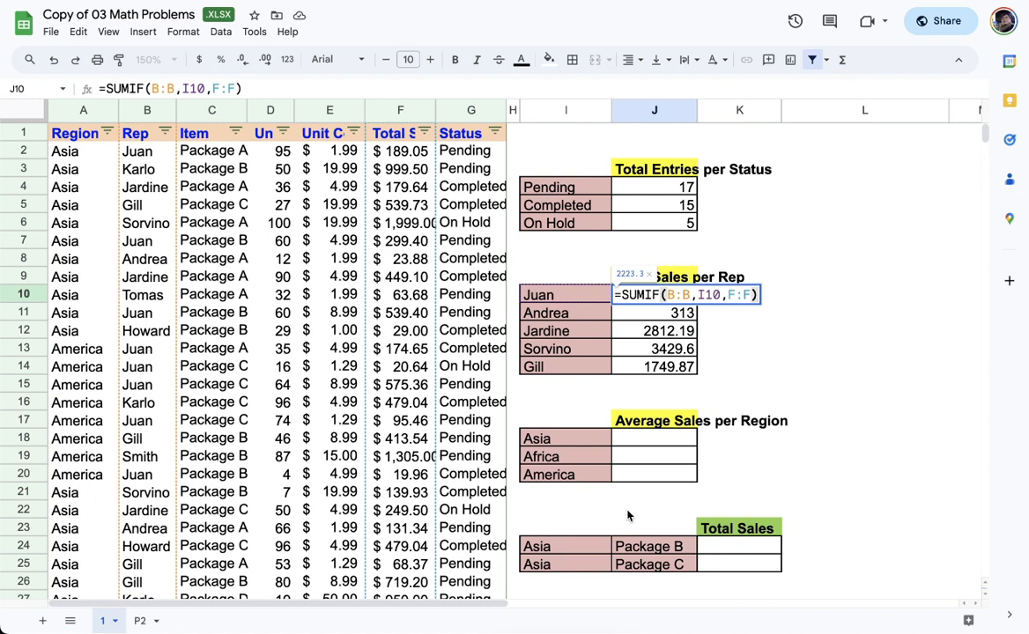
left_click(728, 295)
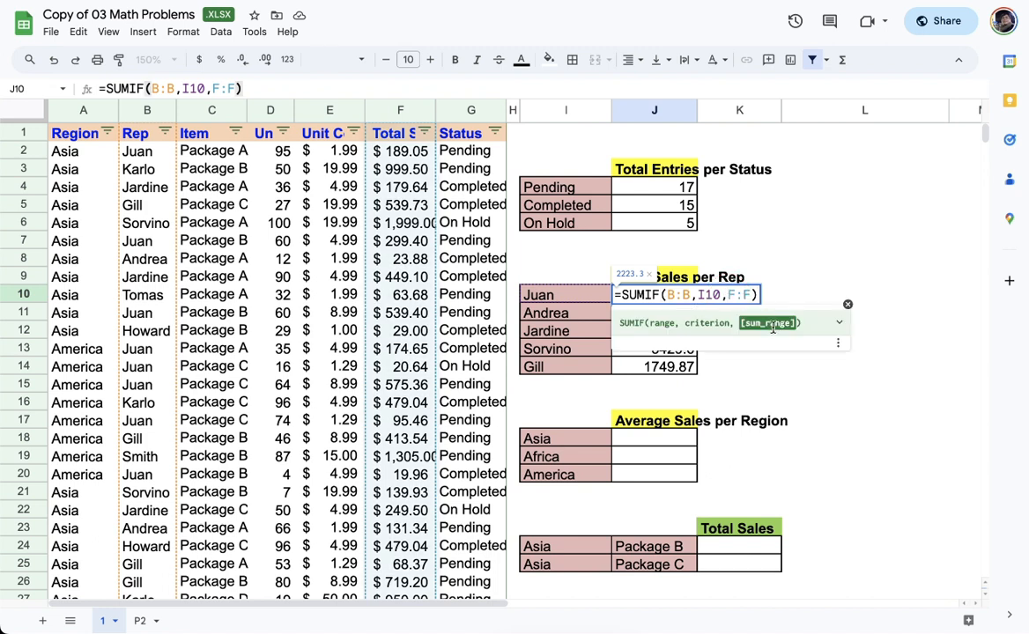
key("Return")
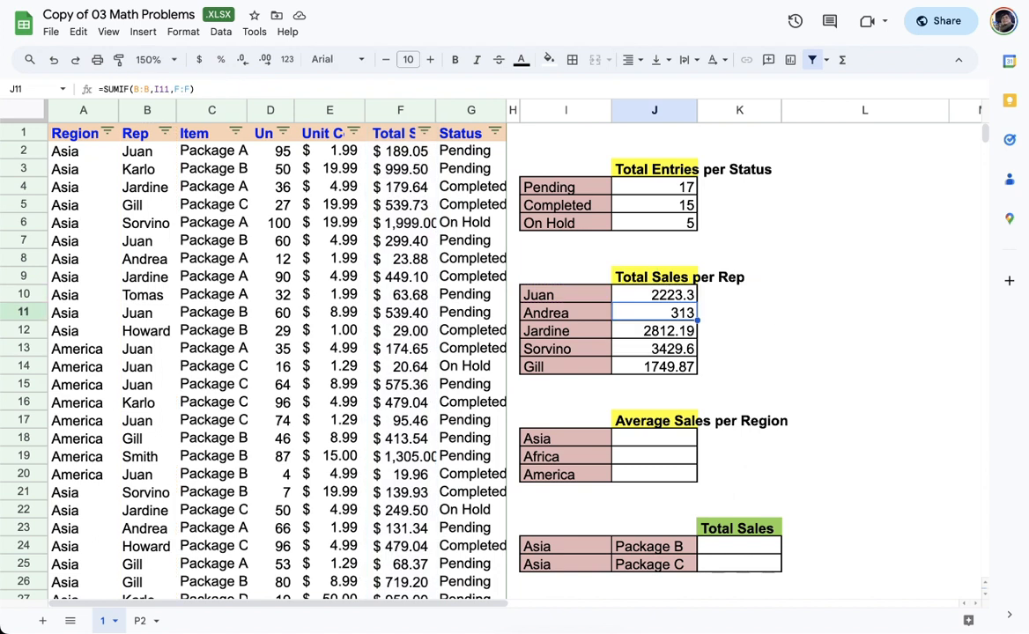
Enter =AVERAGEIF(A:A,I18,F:F) in J18 and accept the suggested autofill for the Africa and America rows
left_click(680, 438)
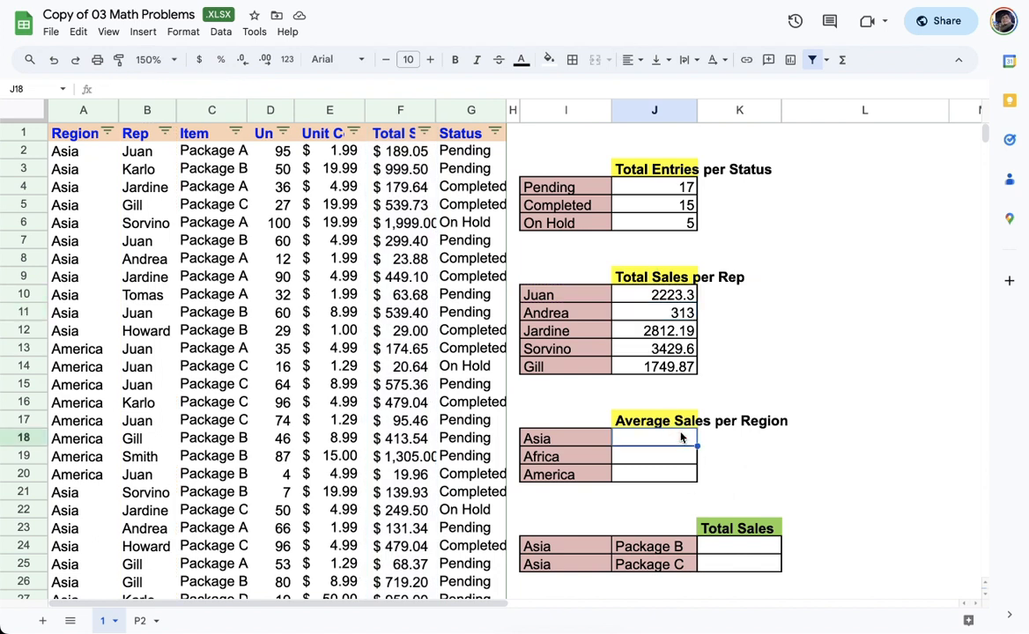
type("=")
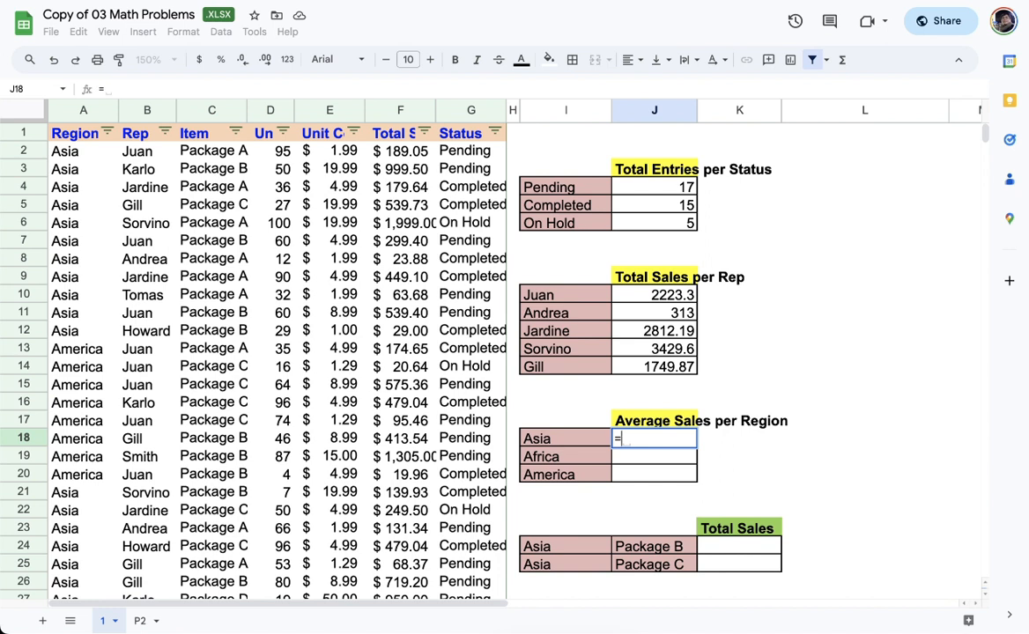
type("AVERA")
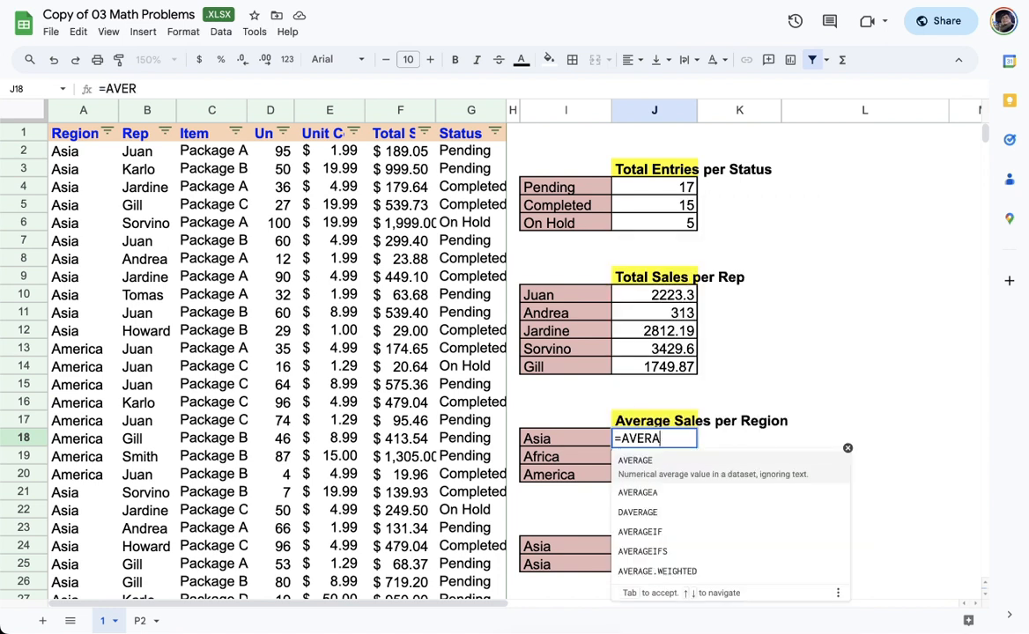
type("GEIF(")
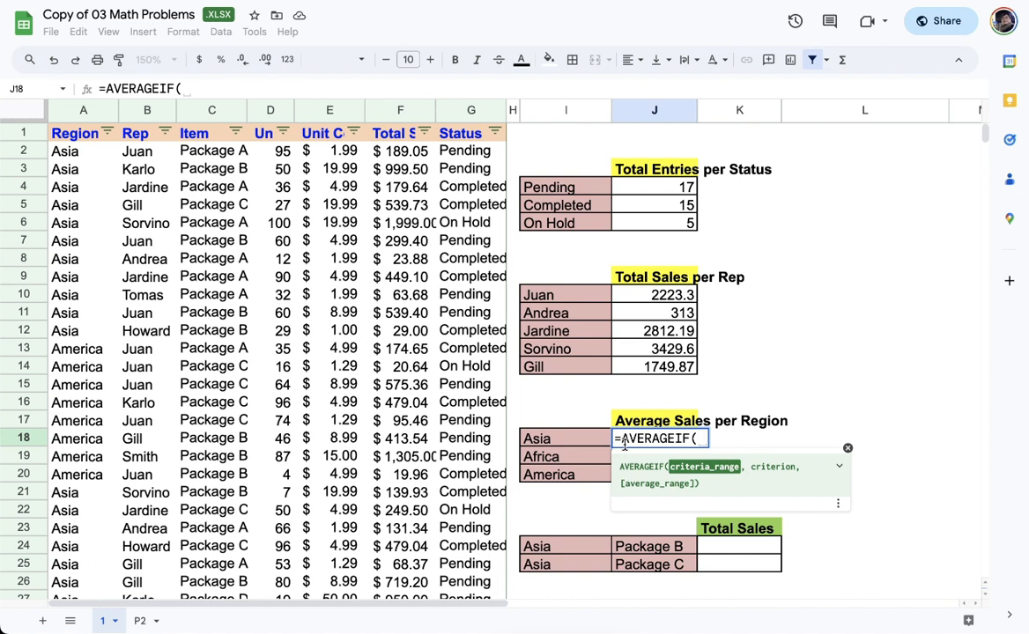
left_click(74, 112)
type(",")
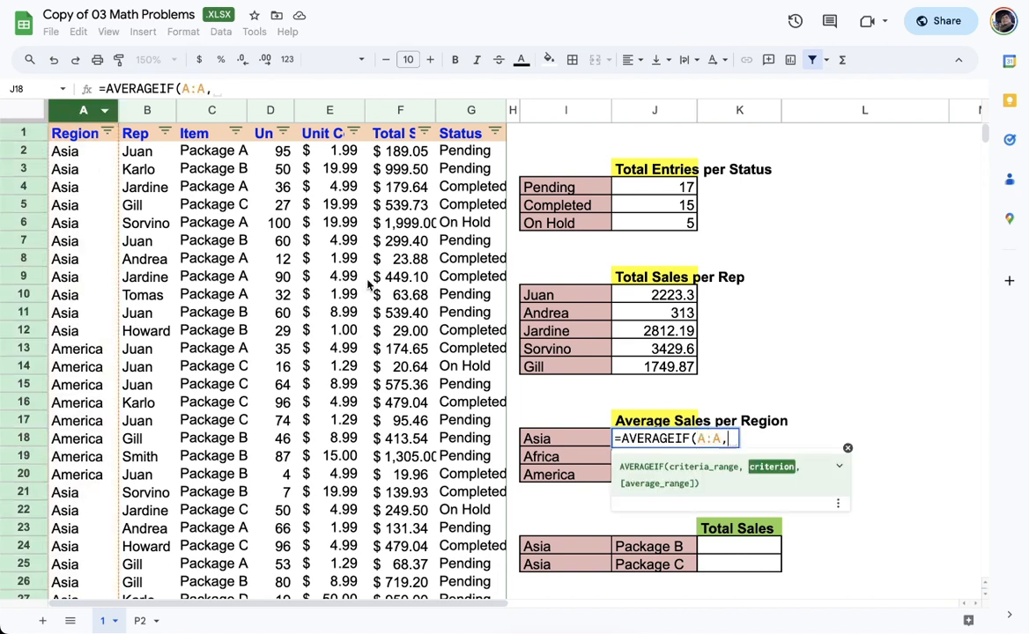
left_click(584, 436)
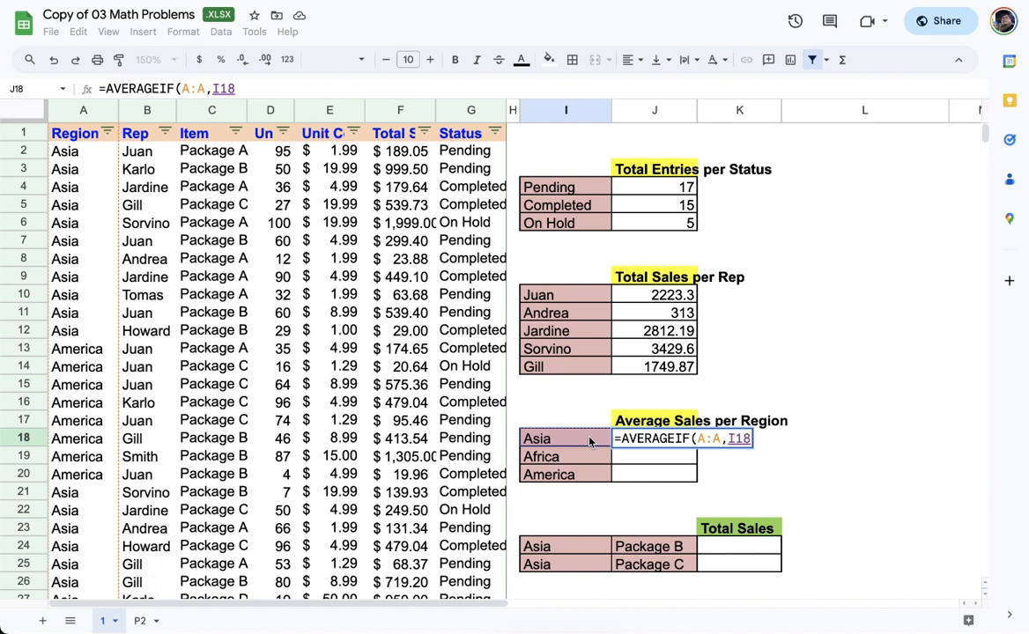
type(",")
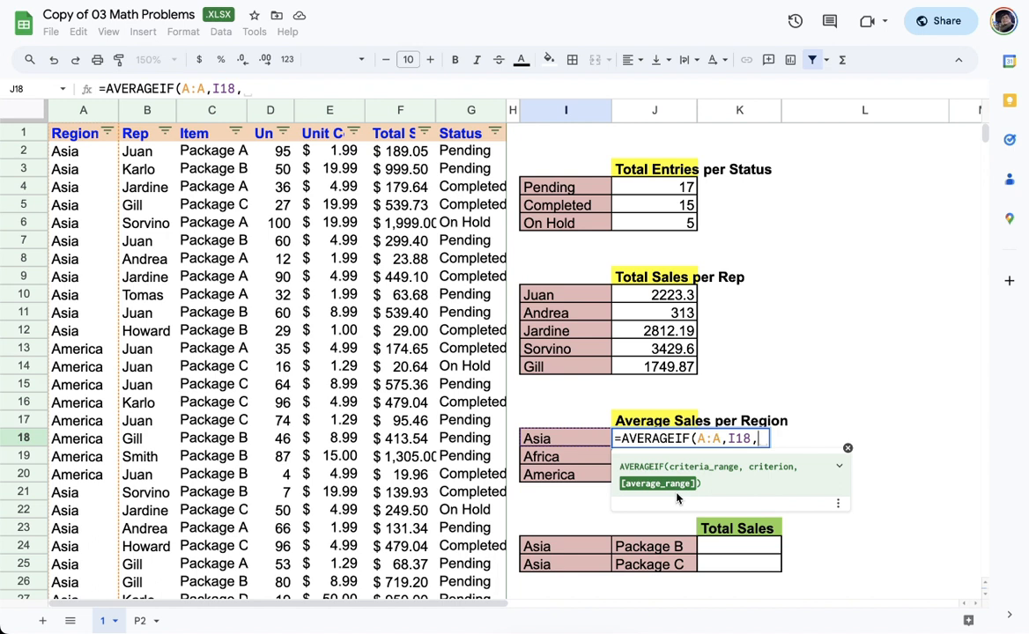
left_click(377, 111)
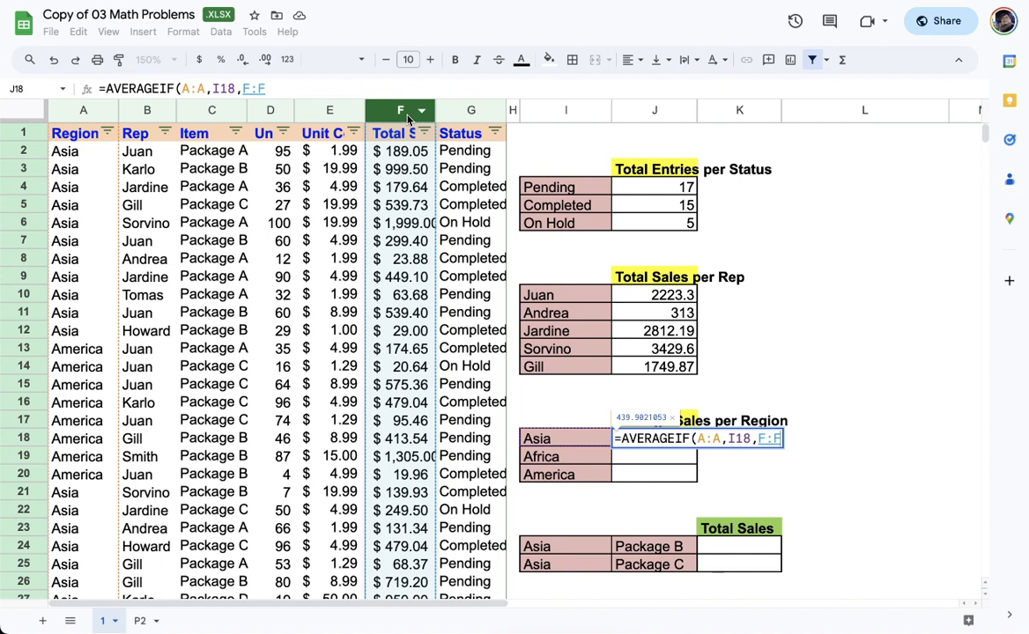
type(")")
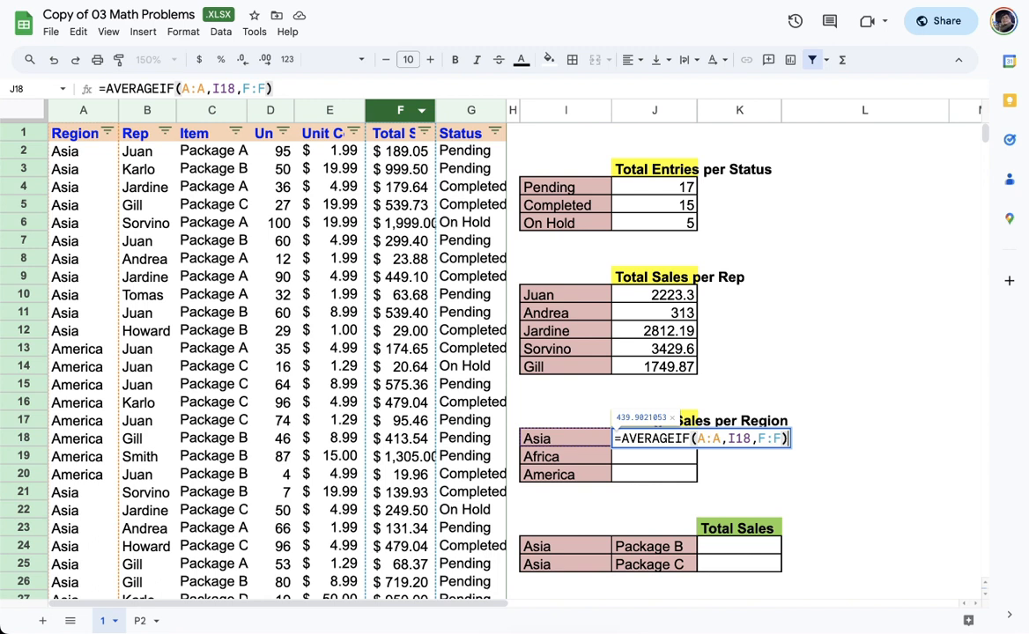
key("Return")
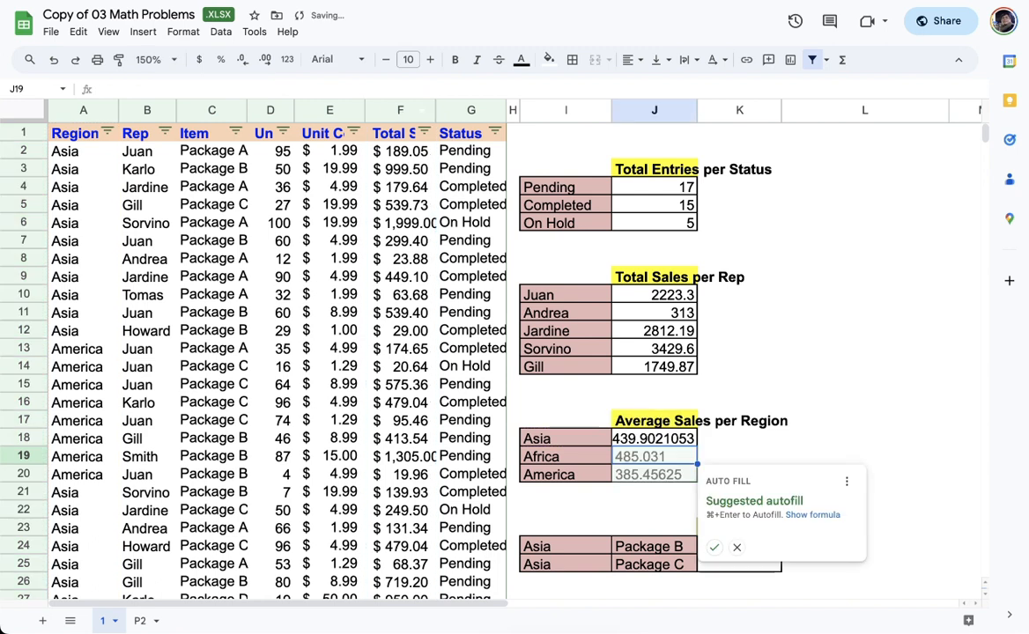
left_click(715, 547)
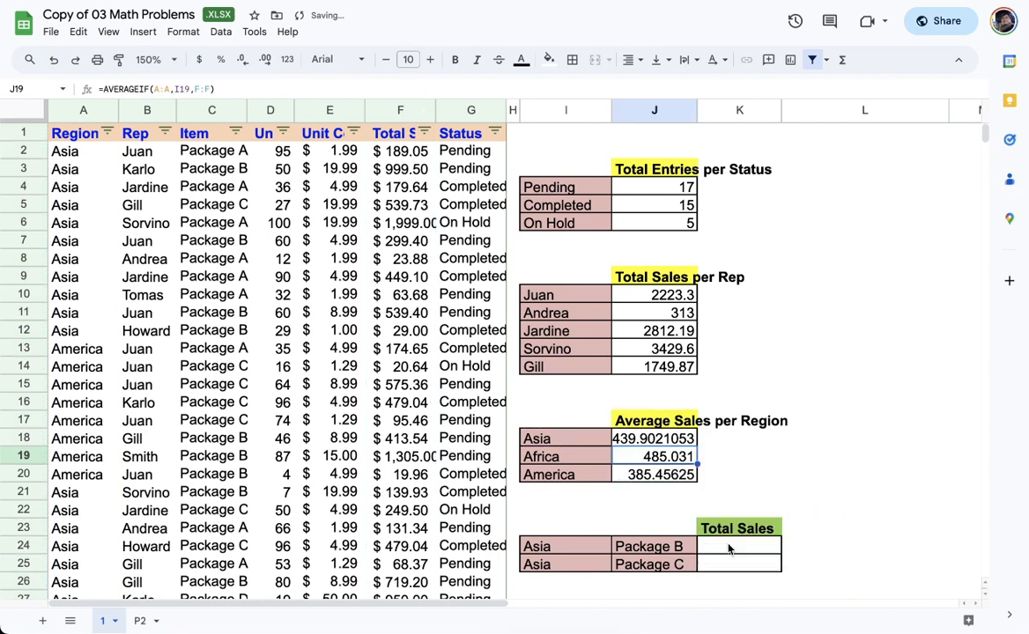
left_click(392, 109)
left_click(655, 447)
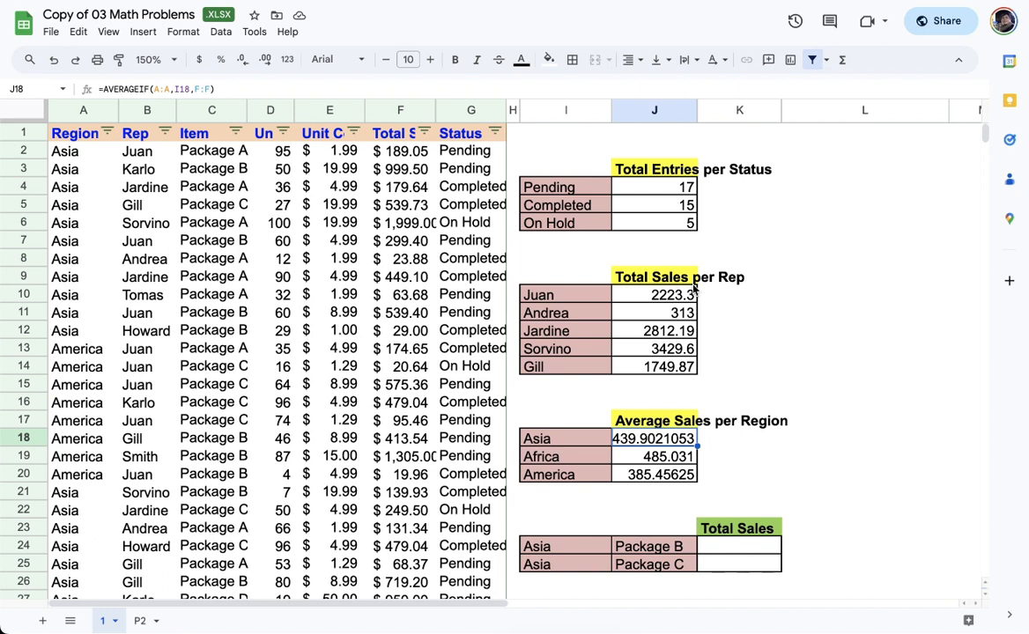
Start a SUMIFS formula in K24 with F:F as the sum range and A:A matched to I24 as the first condition
left_click(740, 551)
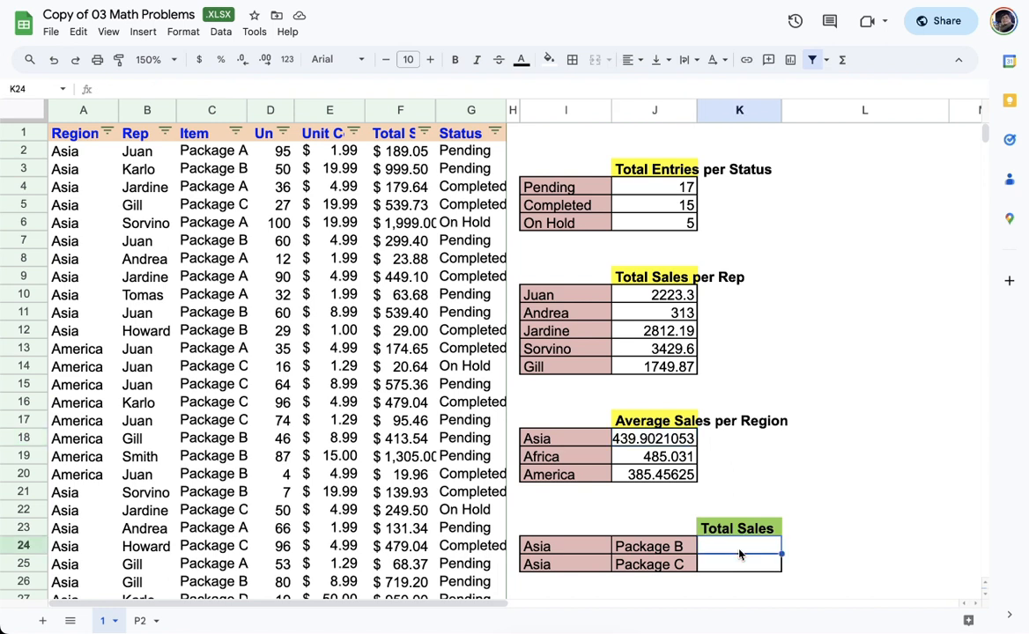
scroll(766, 528, "down", 5)
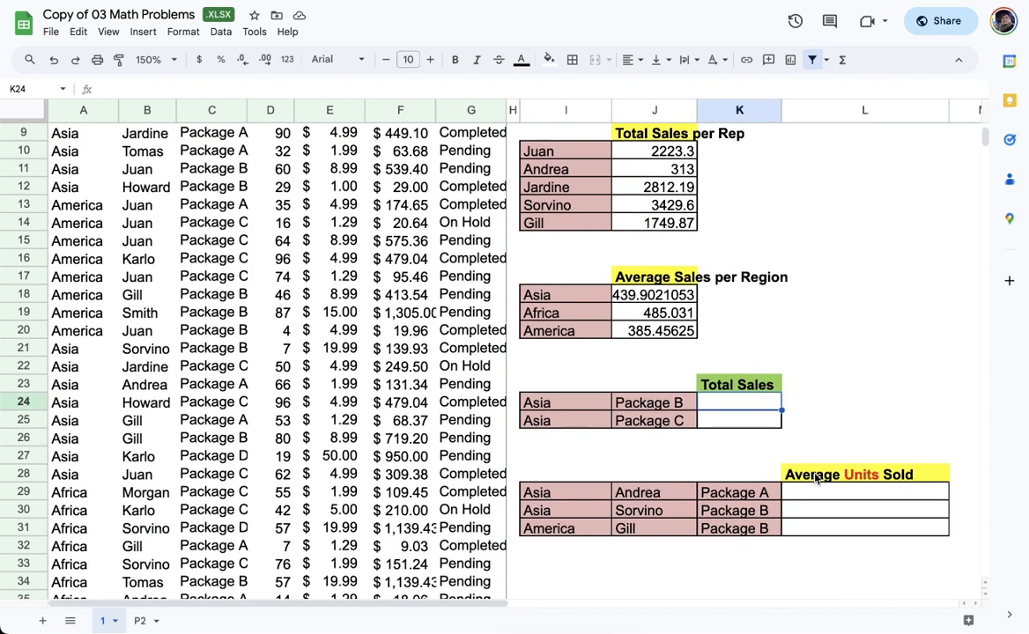
scroll(814, 478, "down", 3)
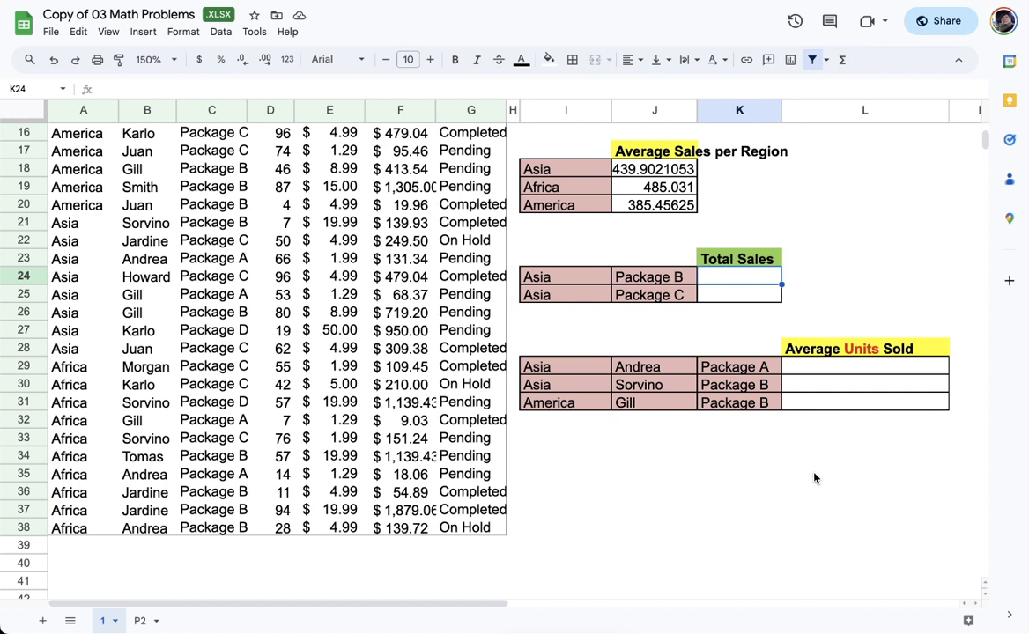
type("=")
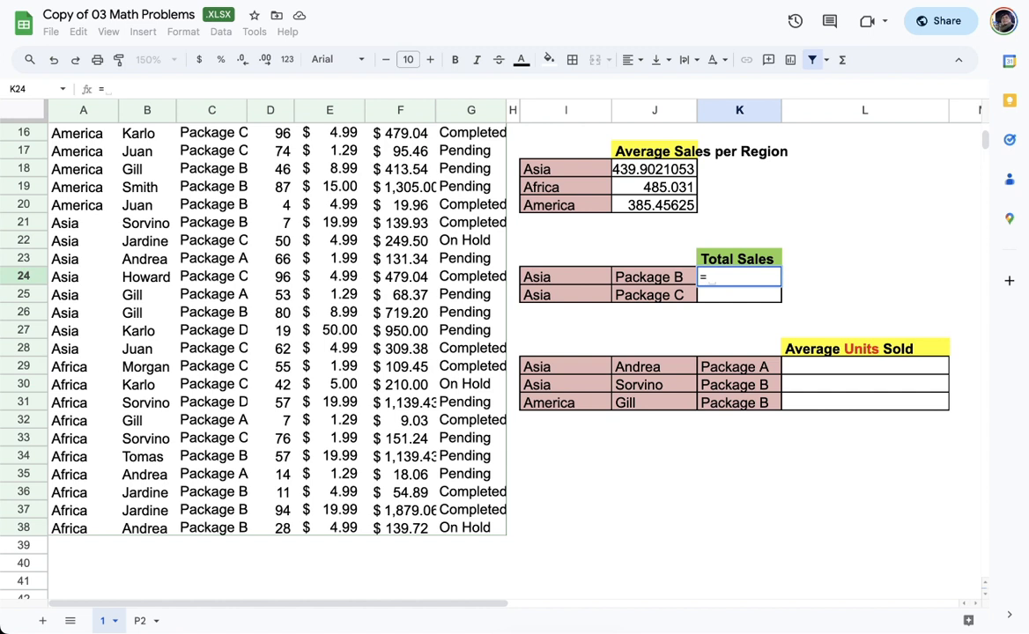
type("SUM")
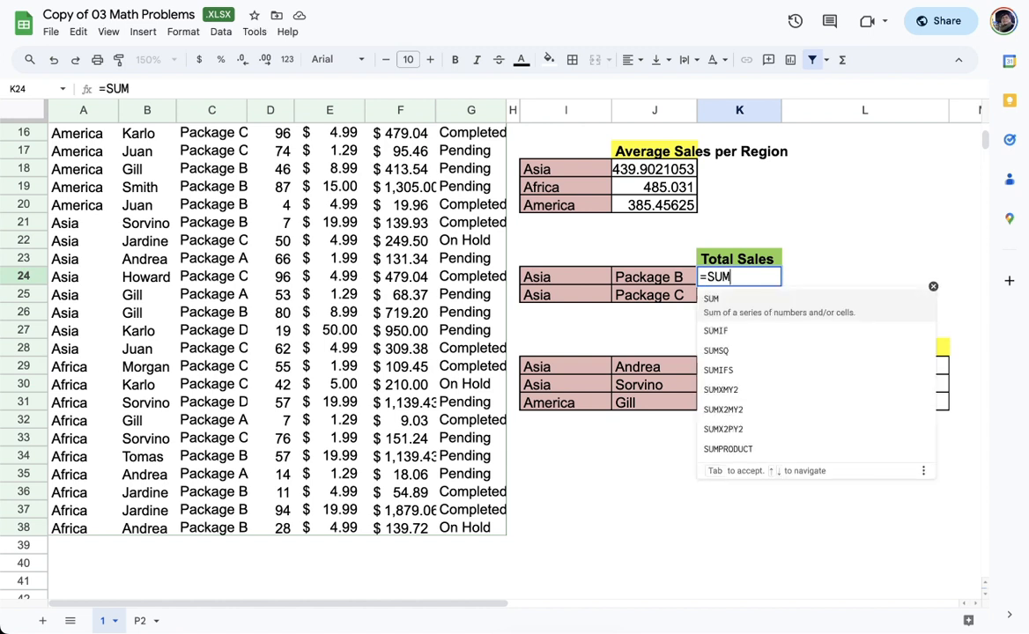
type("IFS(")
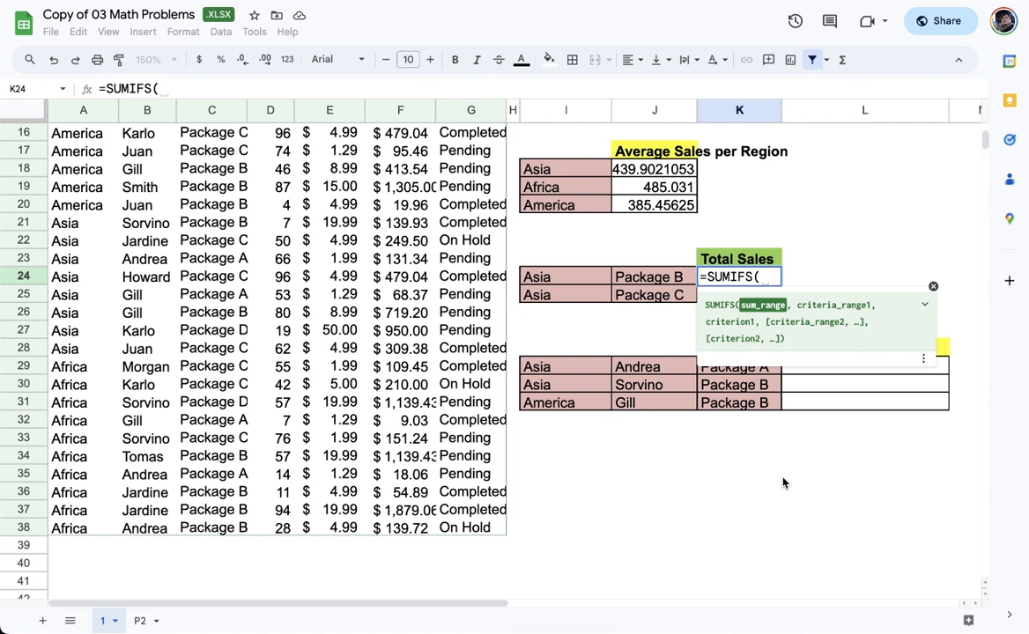
left_click(401, 109)
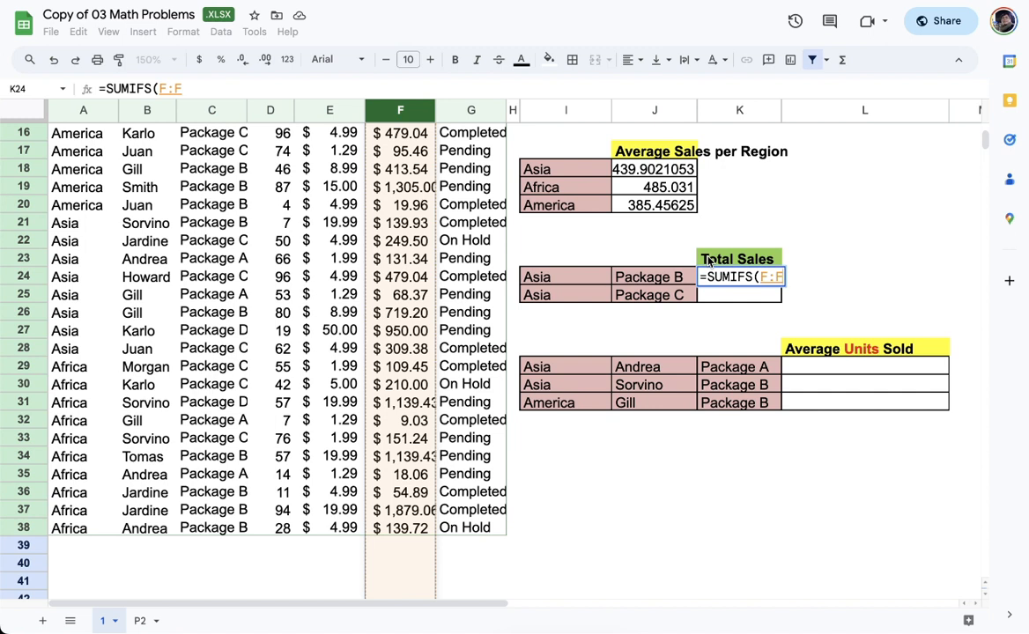
type(",")
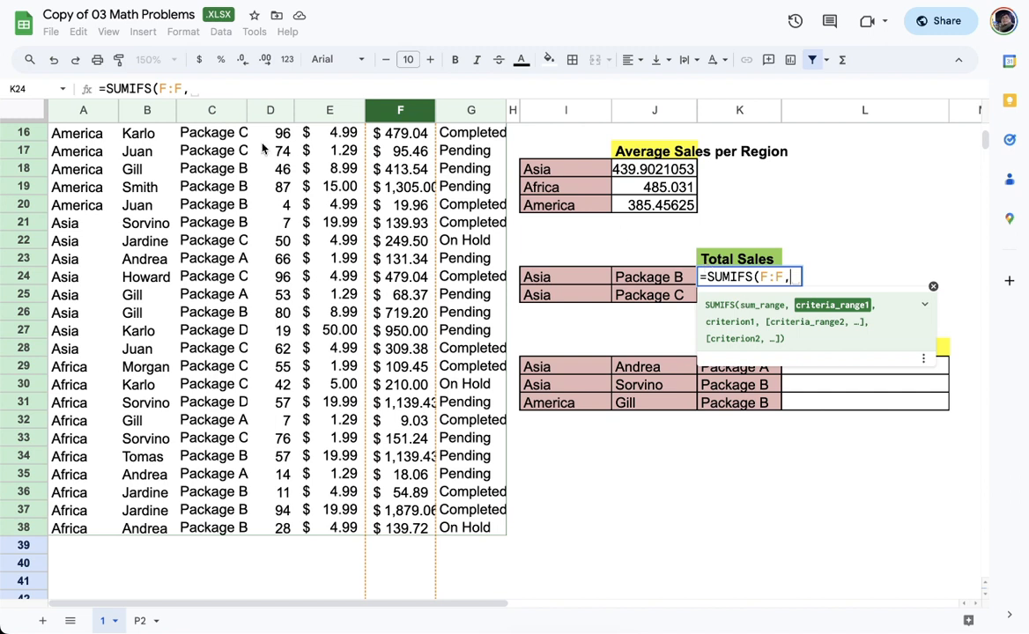
left_click(85, 110)
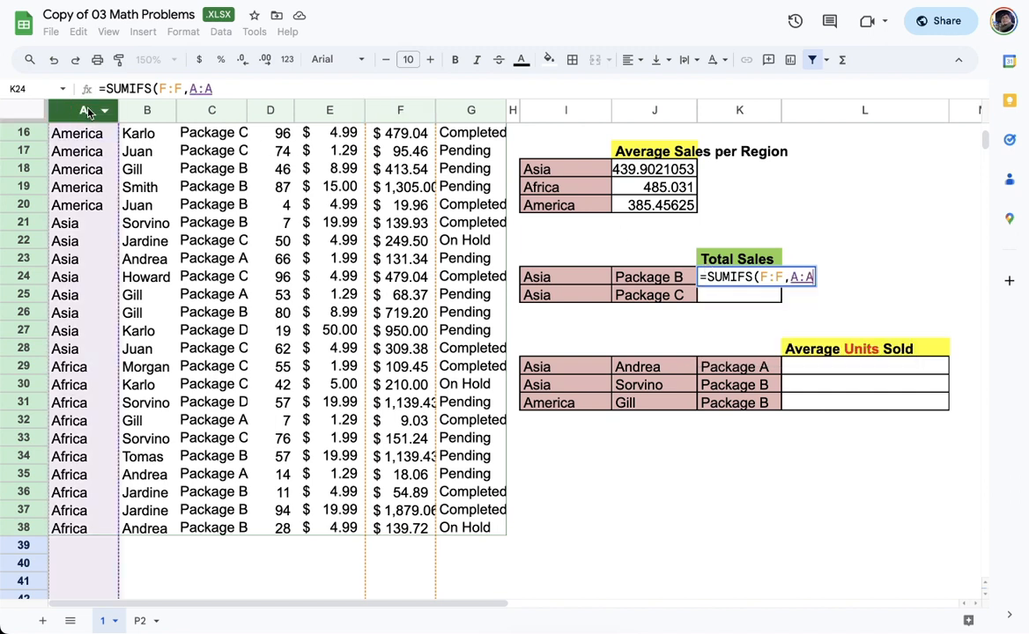
type(",")
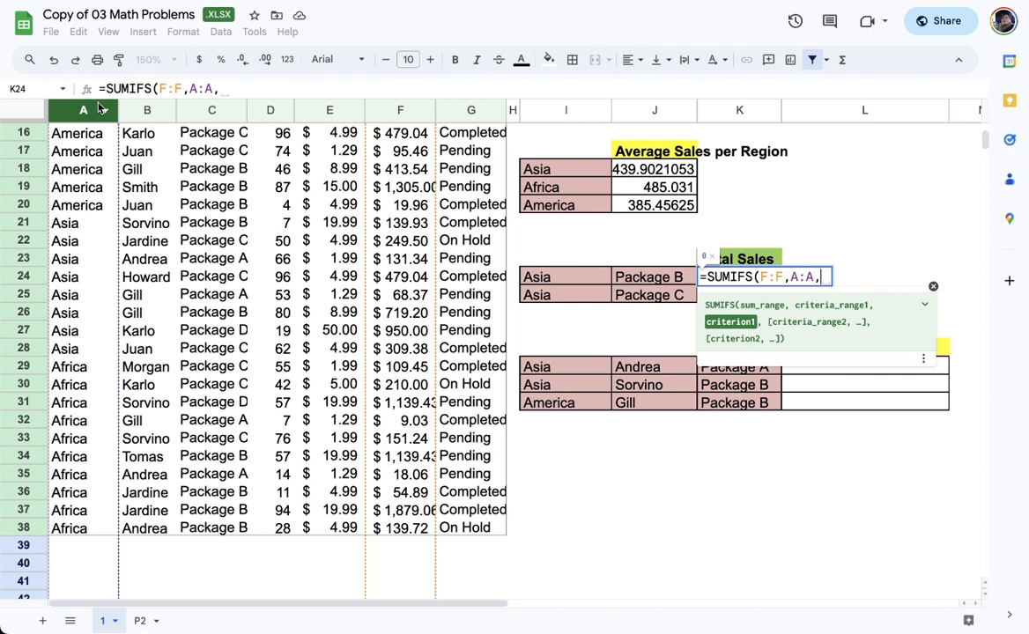
left_click(541, 277)
type(",")
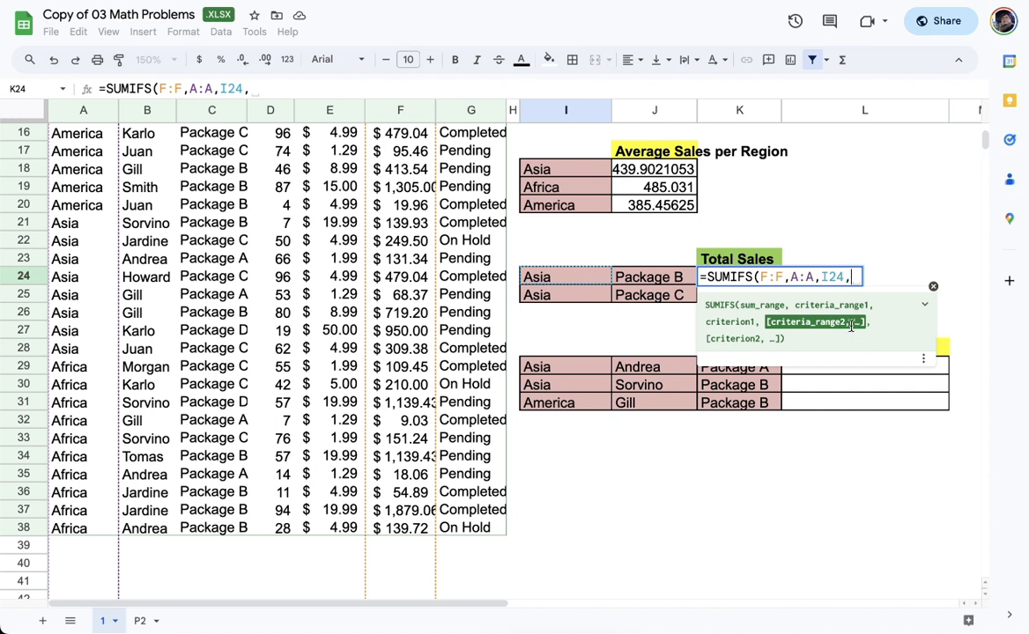
Add C:C matched to J24 as the second condition, completing K24's formula as =SUMIFS(F:F,A:A,I24,C:C,J24)
left_click(217, 111)
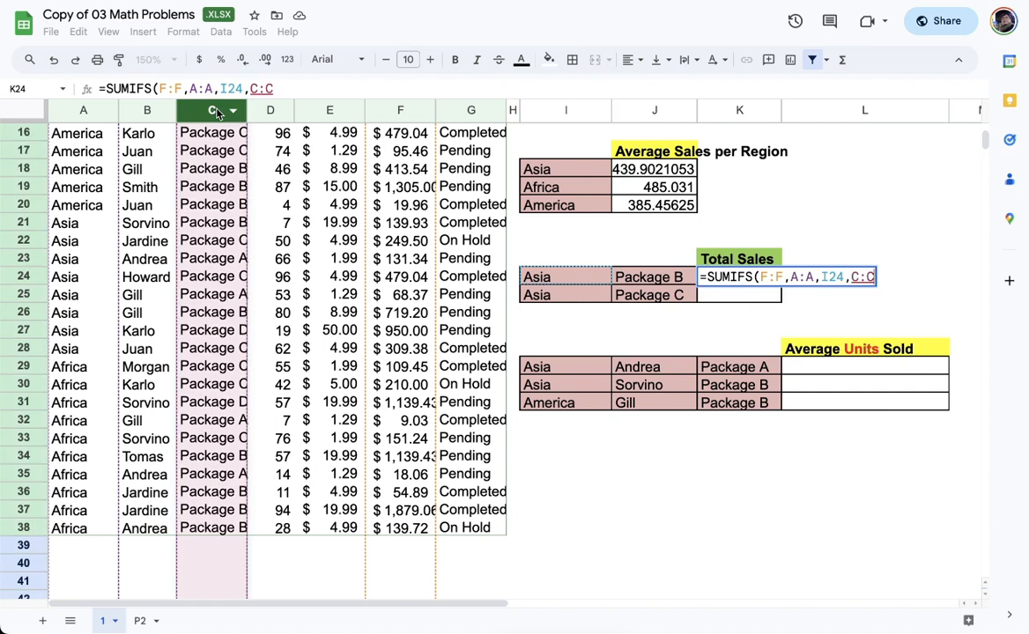
type(",")
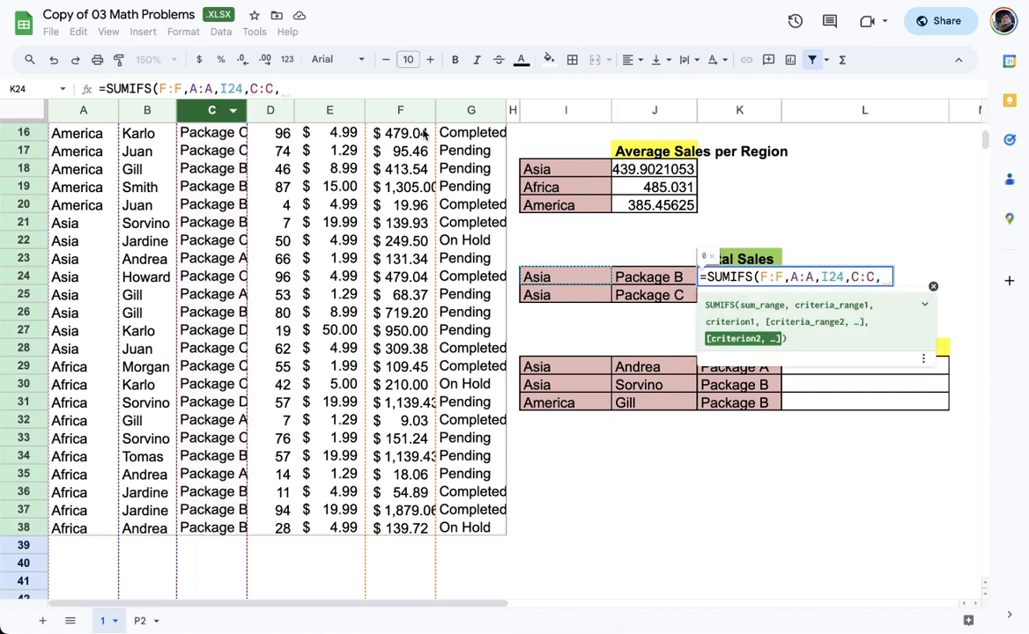
left_click(648, 278)
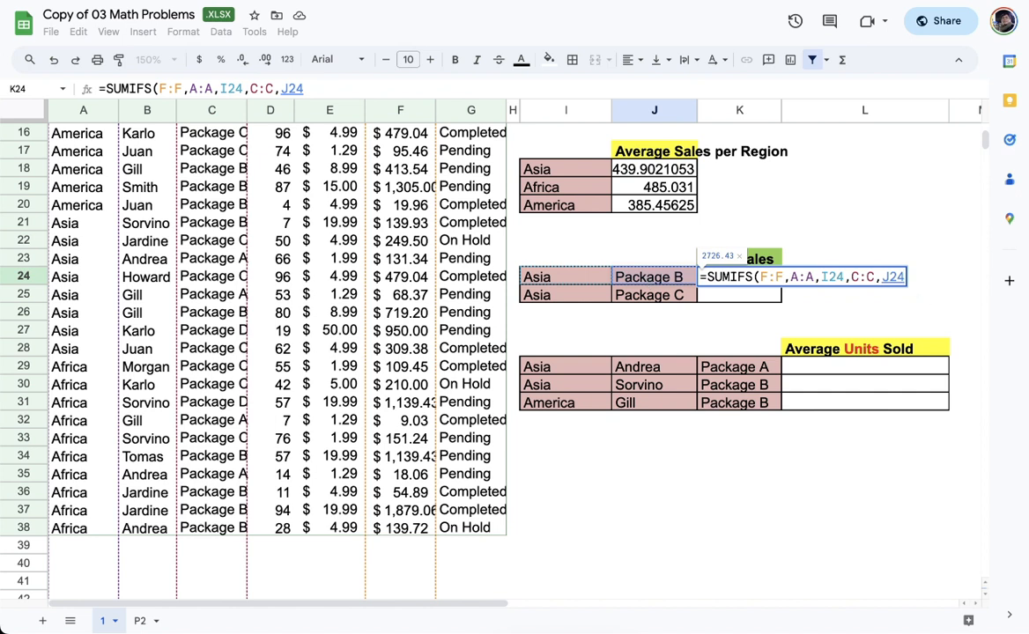
type(")")
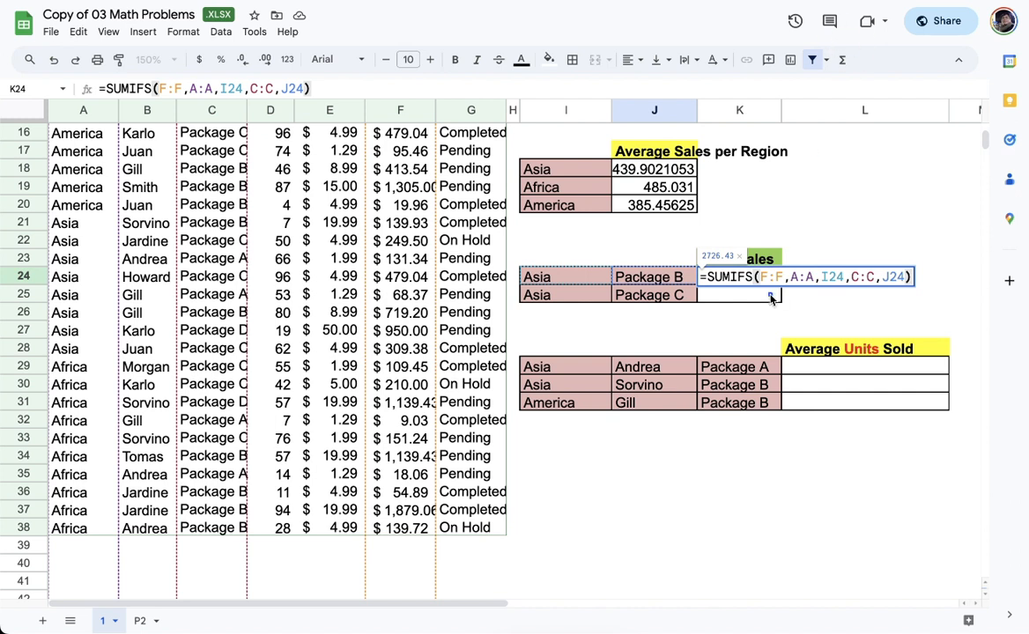
left_click_drag(774, 286, 761, 319)
mouse_move(681, 327)
left_mouse_down()
mouse_move(643, 346)
mouse_move(704, 334)
mouse_move(738, 341)
left_mouse_up()
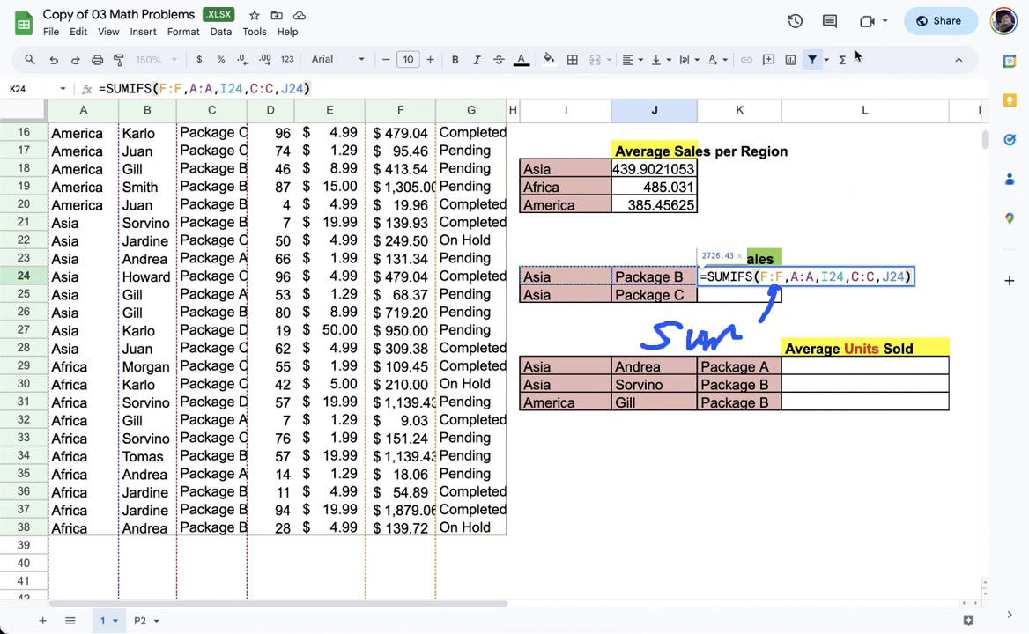
left_click(887, 19)
mouse_move(841, 262)
left_mouse_down()
mouse_move(797, 267)
mouse_move(793, 287)
mouse_move(820, 297)
left_mouse_up()
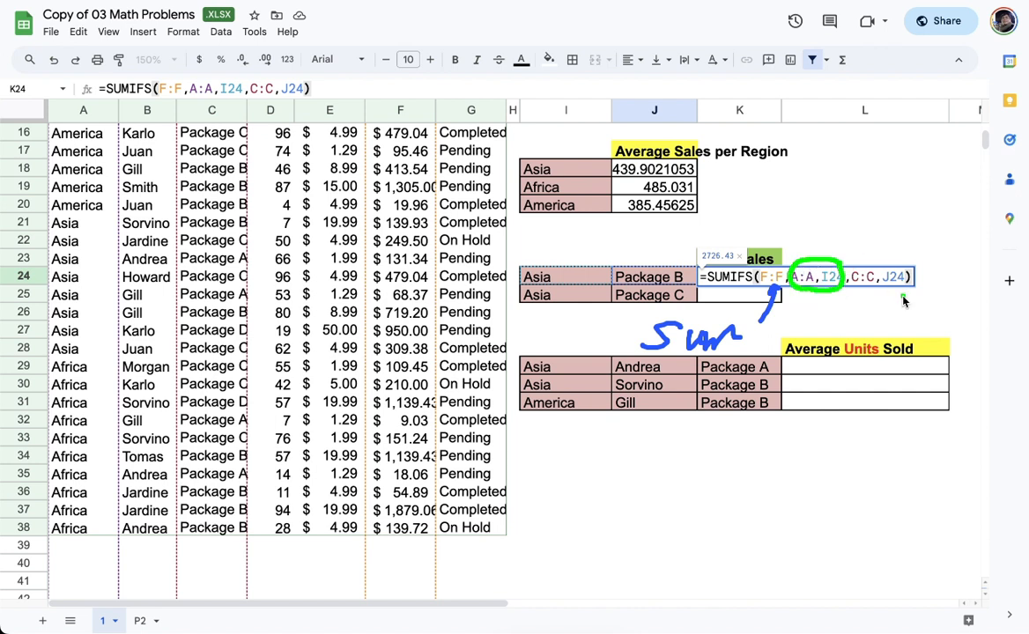
mouse_move(922, 257)
left_mouse_down()
mouse_move(881, 254)
mouse_move(852, 297)
mouse_move(920, 264)
left_mouse_up()
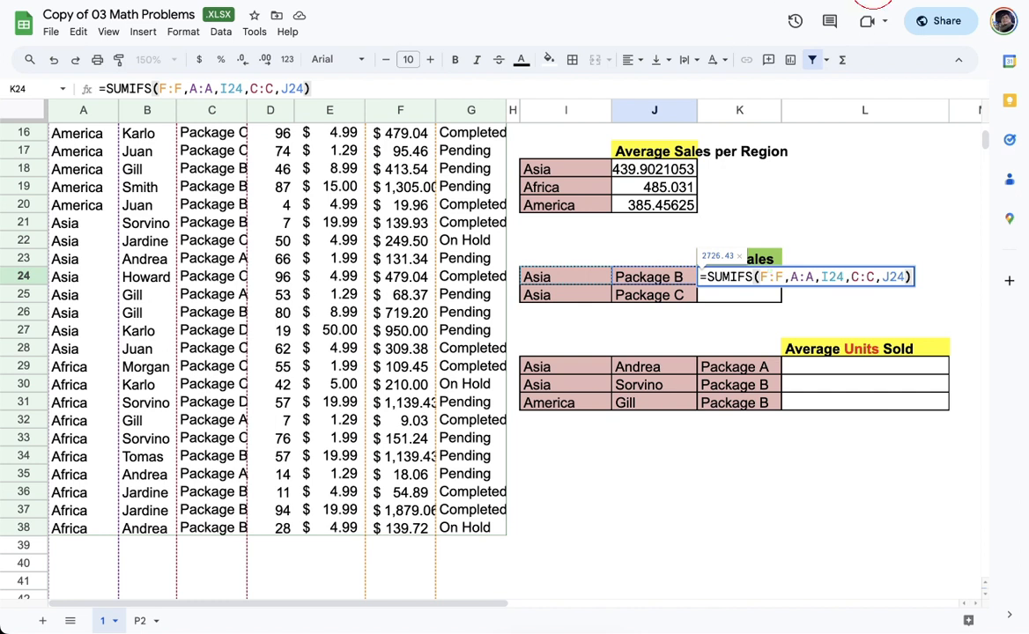
Commit the SUMIFS formula in K24 and accept the suggested autofill for the Asia, Package C row
key("Return")
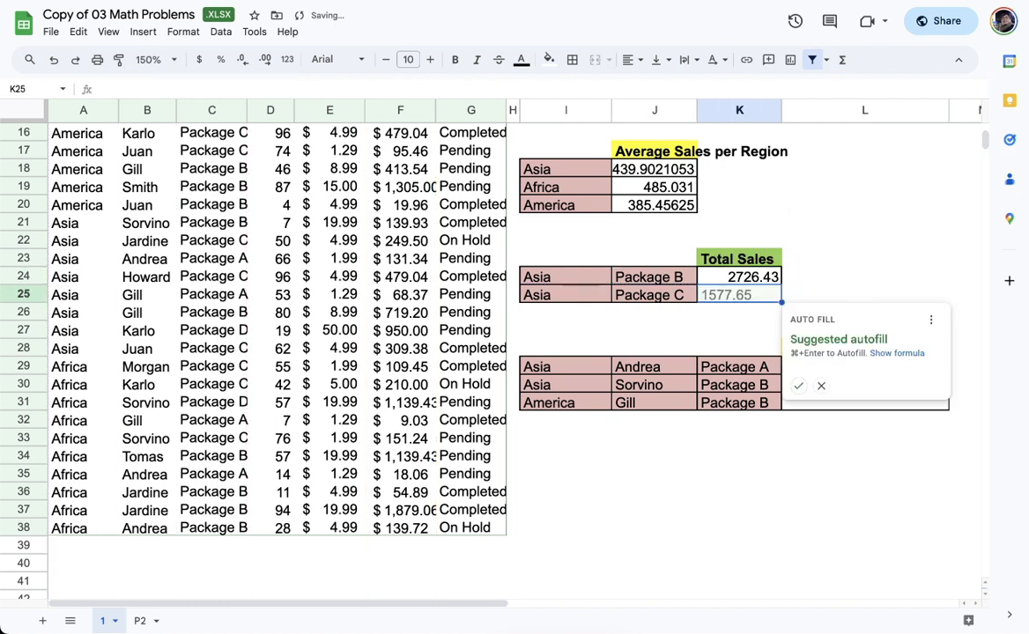
left_click(798, 385)
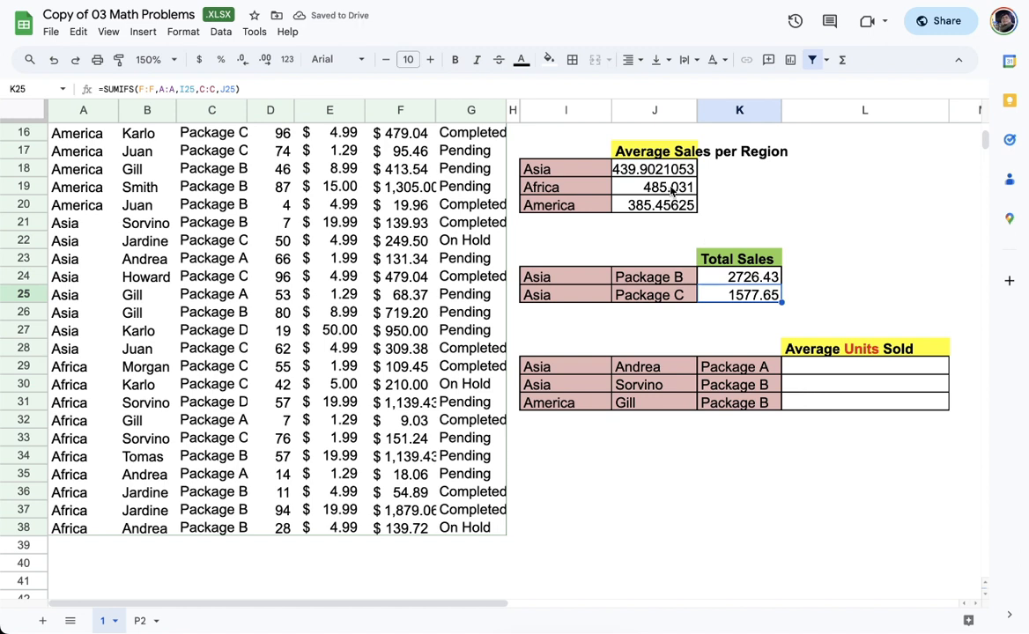
Filter the Region column to show only Asia rows
left_click(764, 282)
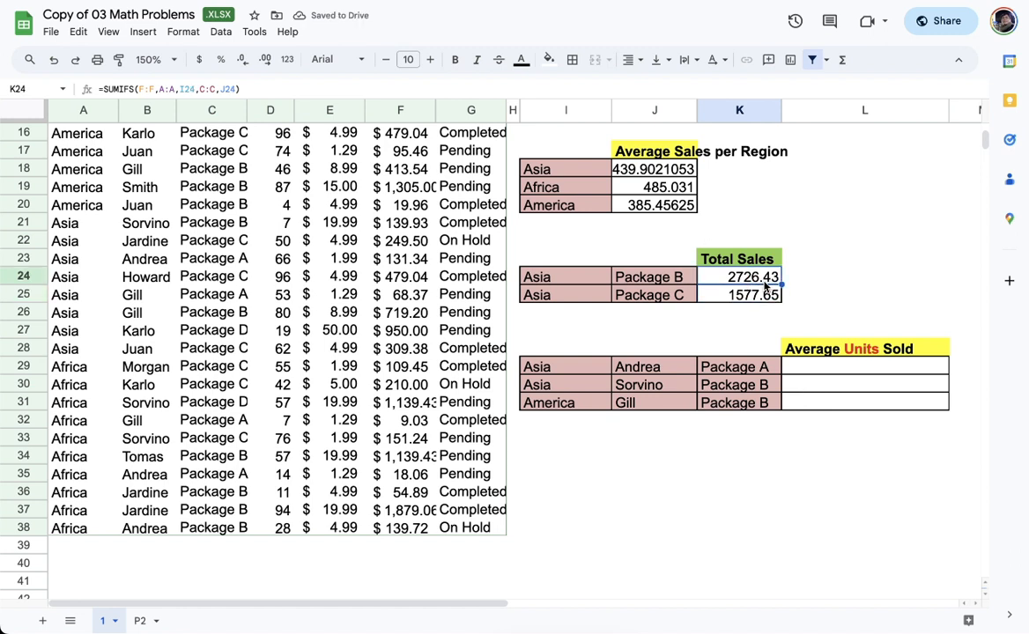
scroll(264, 266, "down", 6)
scroll(264, 266, "up", 9)
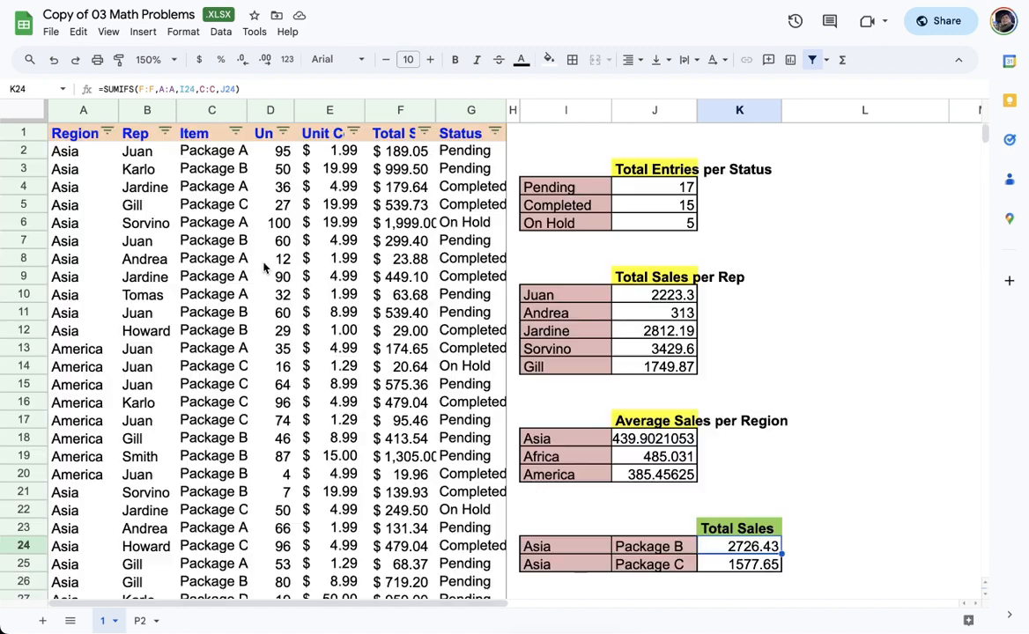
left_click(107, 133)
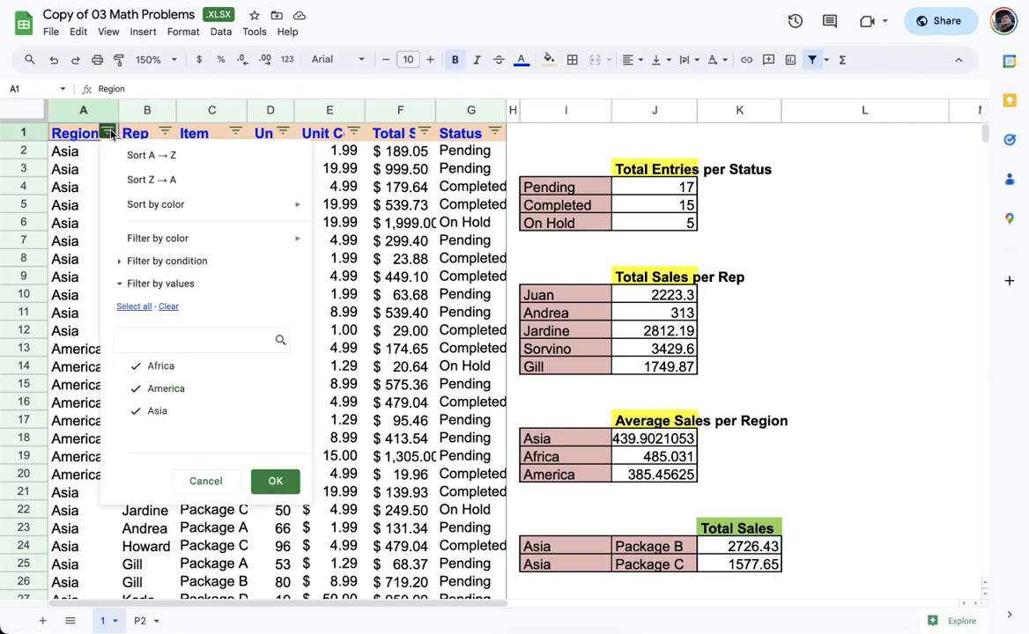
left_click(167, 306)
left_click(157, 410)
left_click(280, 483)
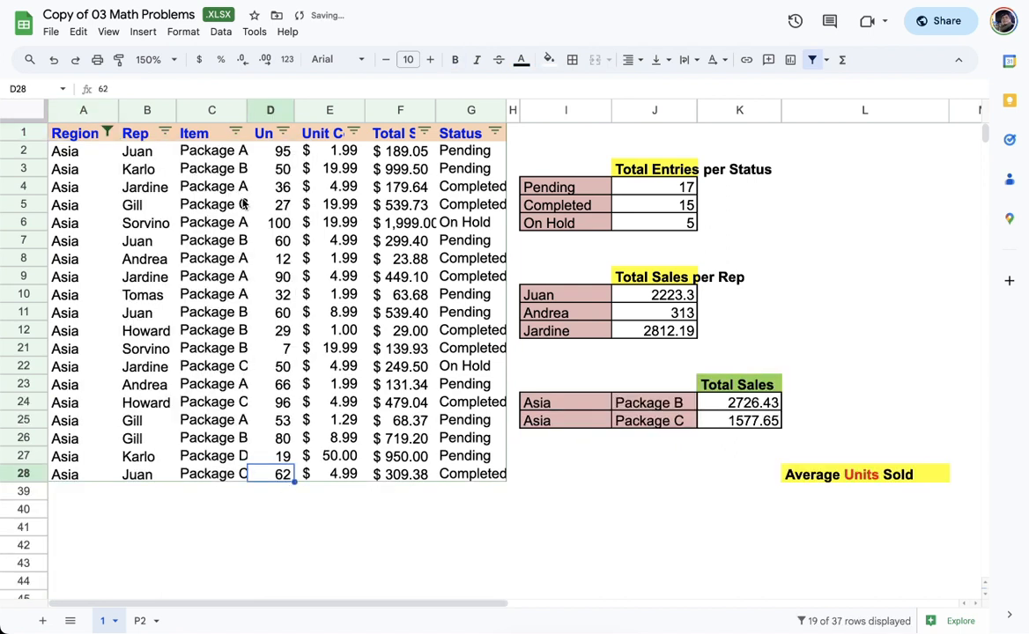
Filter the Item column to Package B only and select the remaining values in column F to check their sum
left_click(236, 133)
left_click(102, 305)
left_click(121, 388)
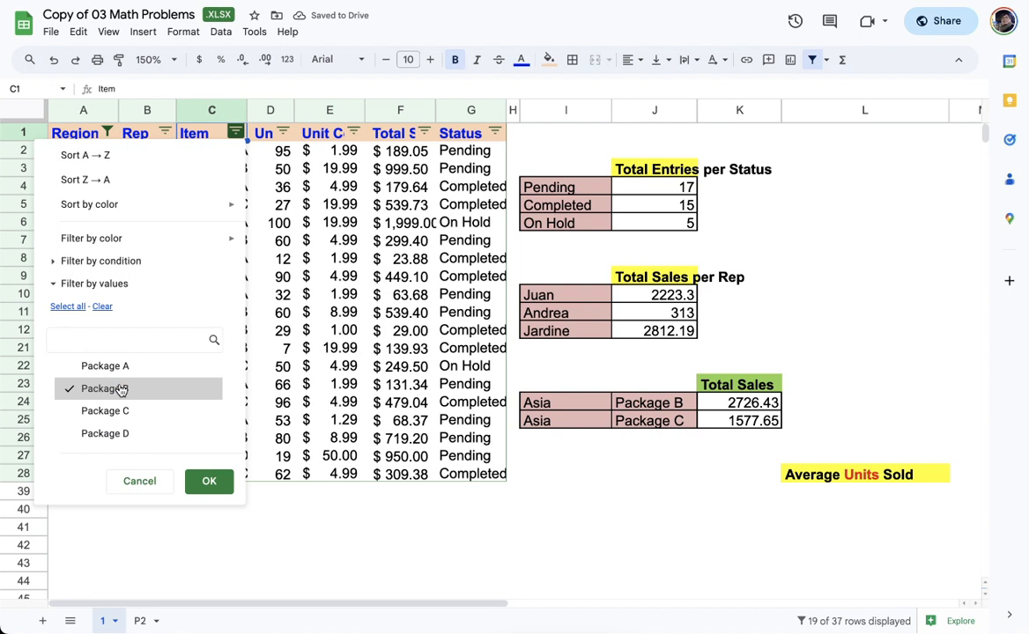
left_click(205, 482)
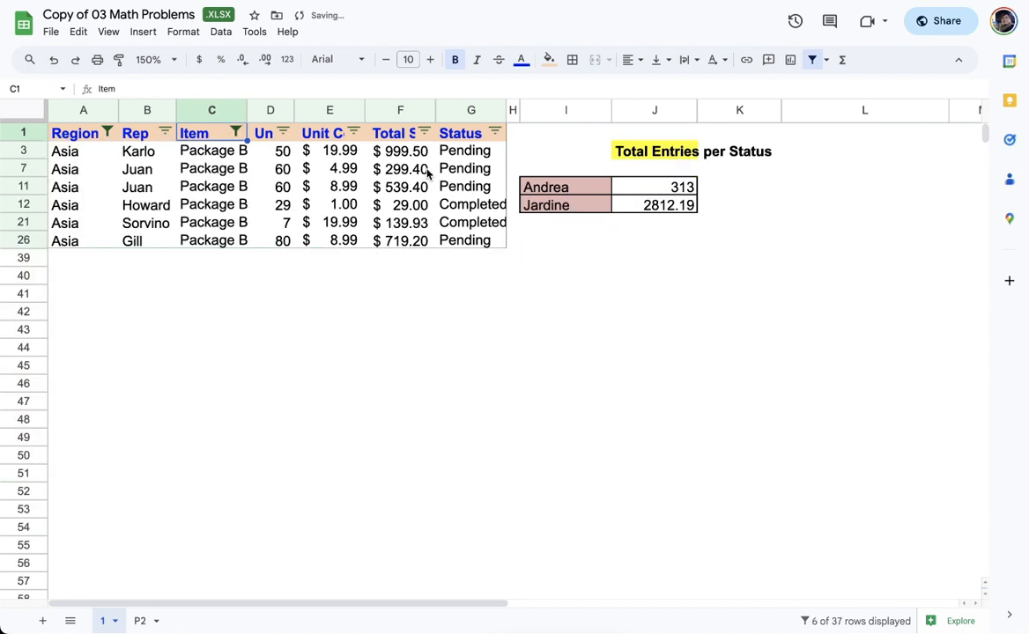
left_click_drag(407, 157, 405, 241)
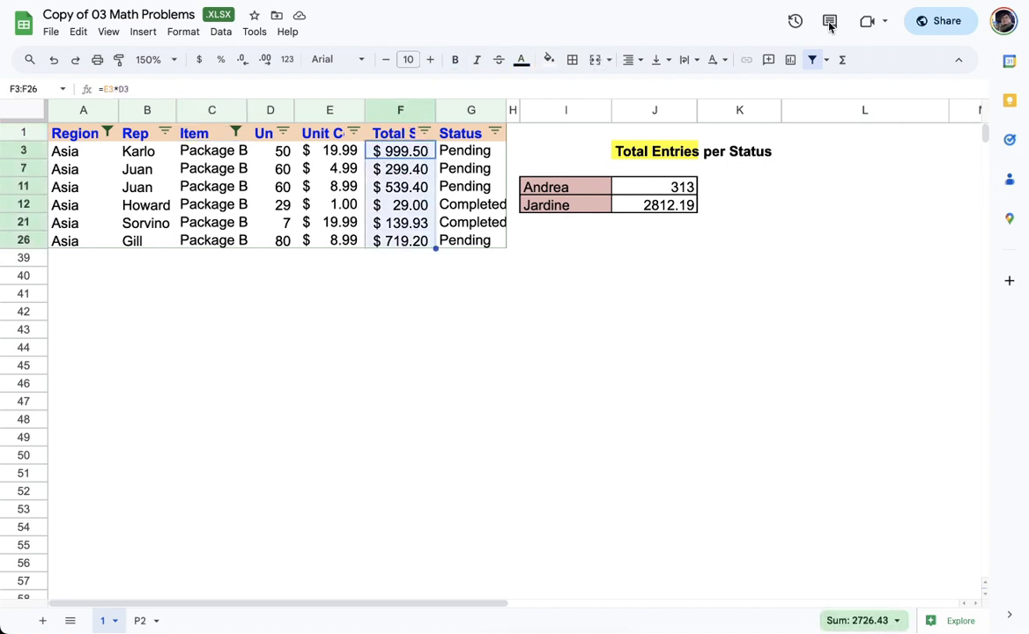
mouse_move(859, 588)
left_mouse_down()
mouse_move(866, 606)
mouse_move(884, 590)
mouse_move(879, 520)
left_mouse_up()
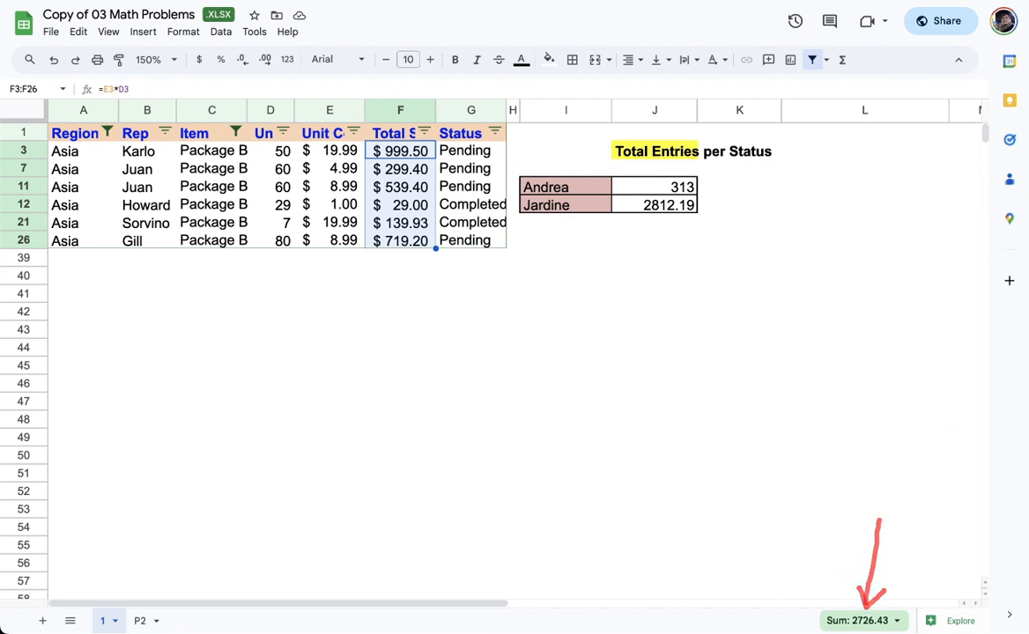
Reset the Region and Item filters to include all values, and reselect K24
left_click(108, 132)
left_click(167, 305)
left_click(141, 306)
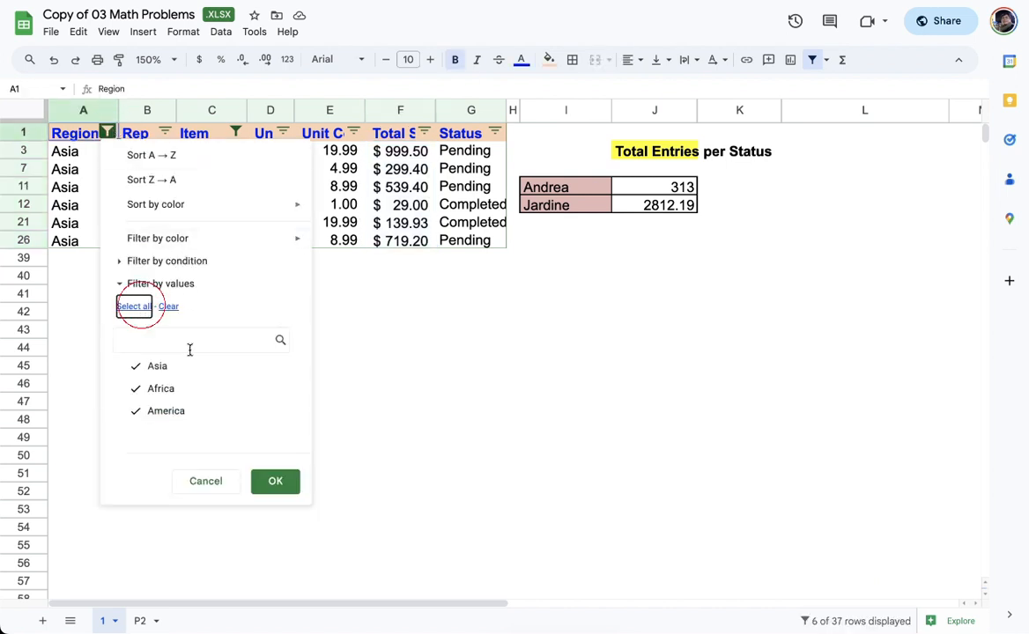
left_click(273, 481)
left_click(235, 133)
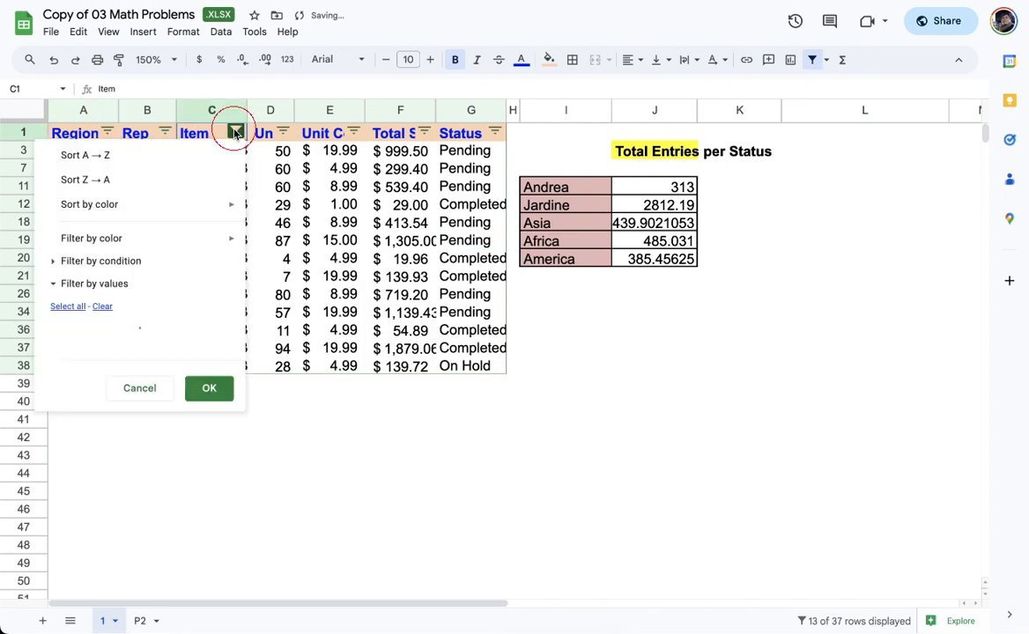
left_click(73, 307)
left_click(208, 481)
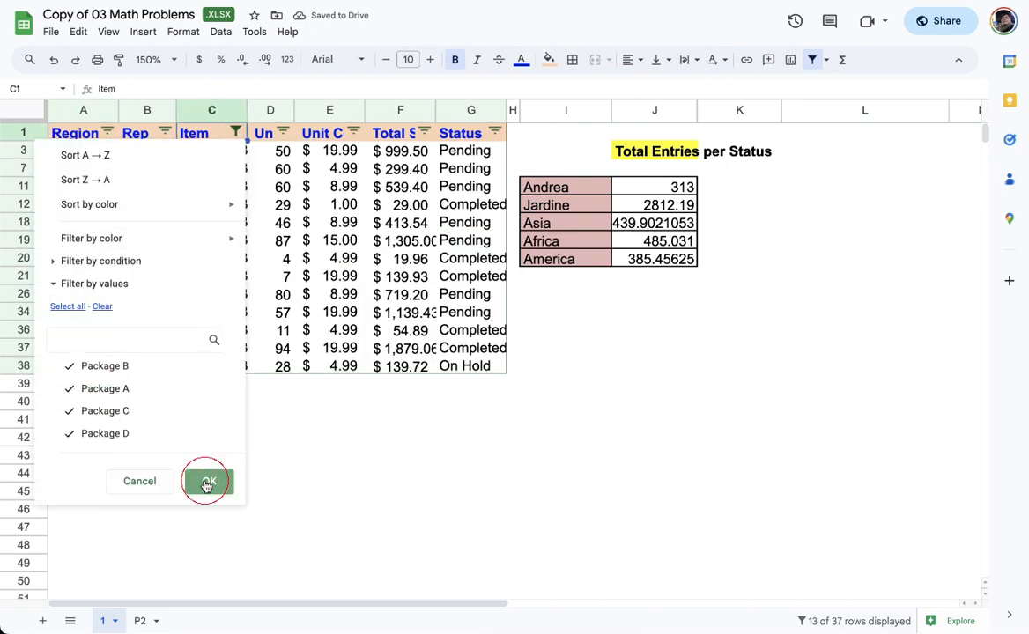
left_click(756, 546)
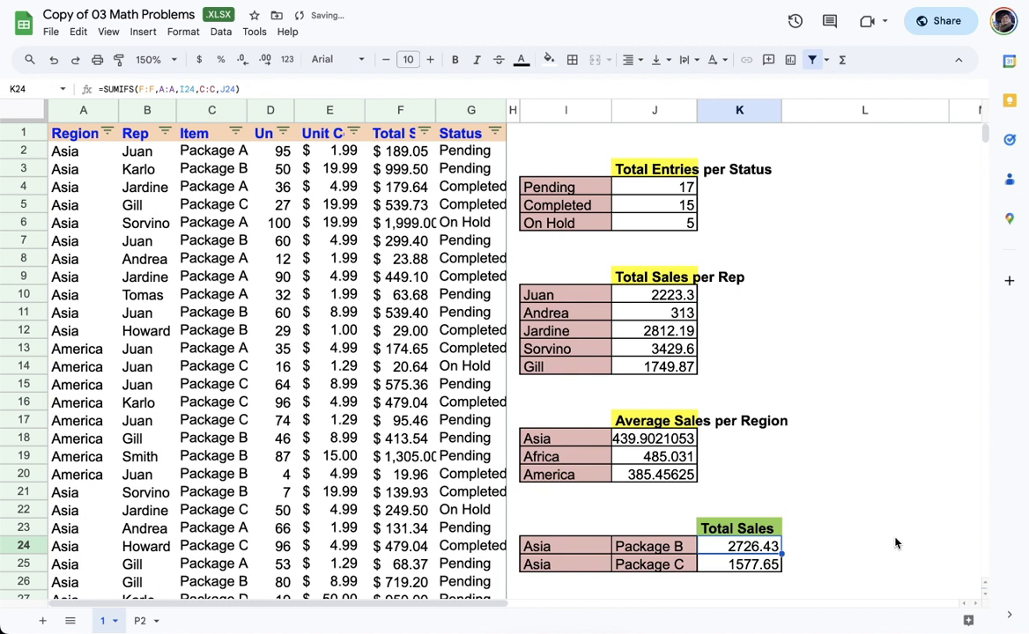
Select the first empty Average Units Sold cell, L29, and narrow column I slightly
scroll(895, 543, "down", 2)
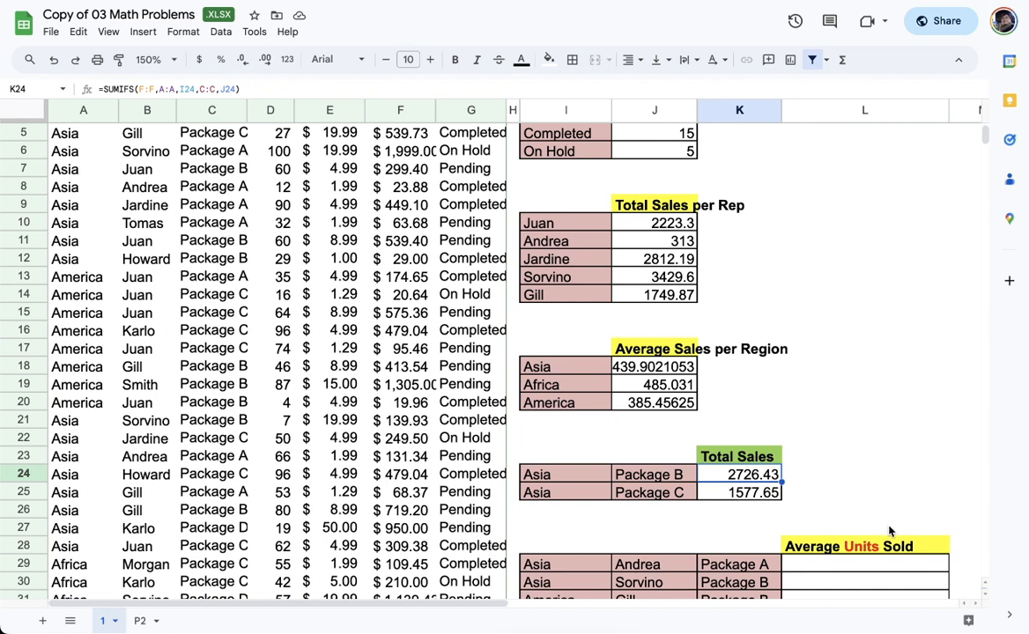
scroll(834, 482, "down", 1)
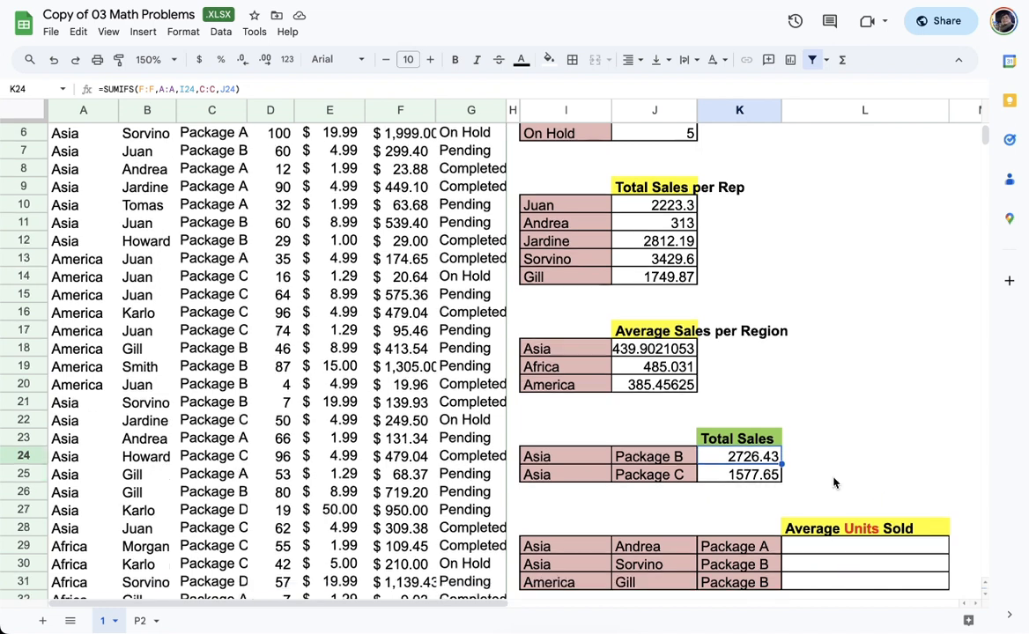
scroll(834, 481, "down", 3)
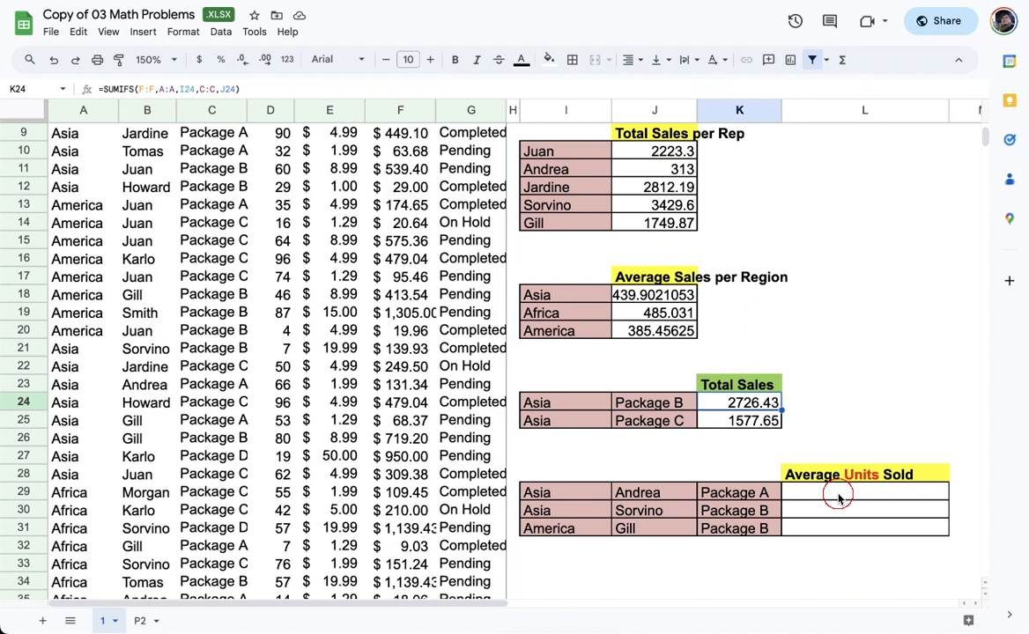
left_click(837, 490)
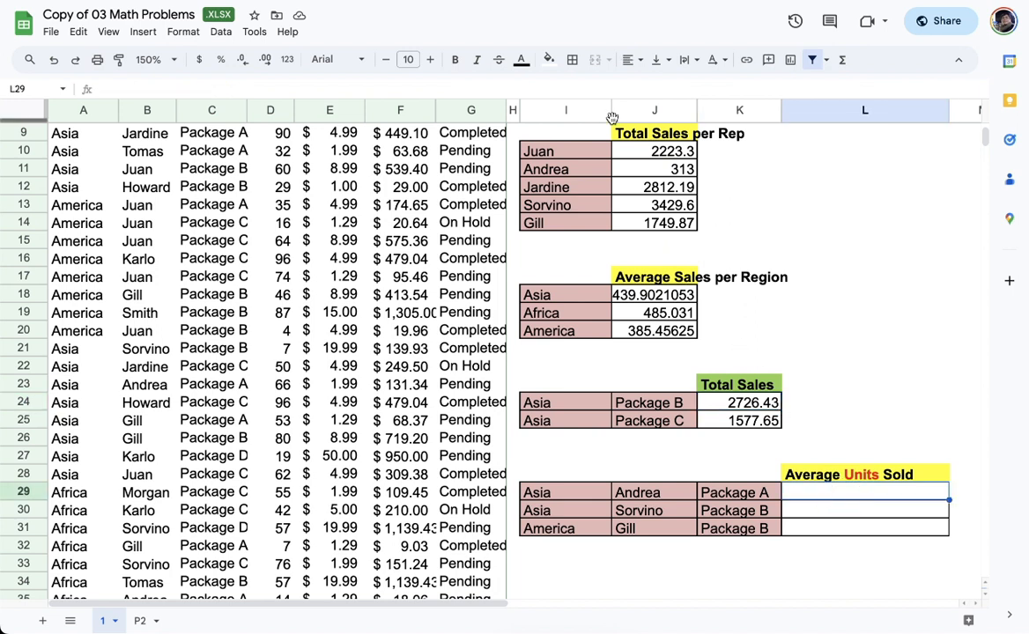
left_click_drag(610, 110, 598, 110)
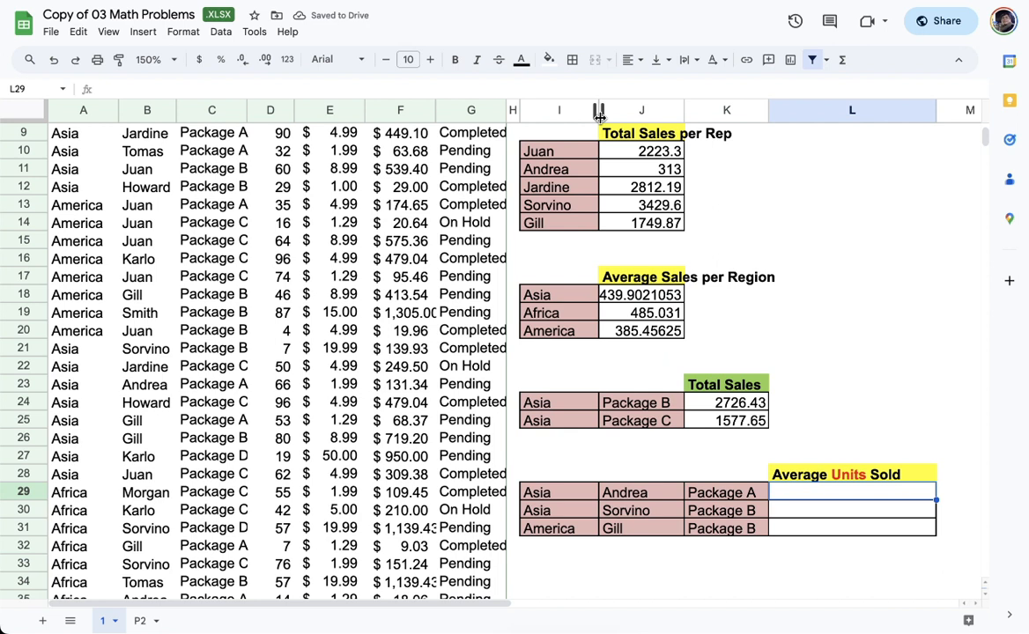
Examine the sum range, criteria ranges and criteria in K24's SUMIFS formula, close it unchanged, and select L29
left_click(759, 403)
double_click(771, 403)
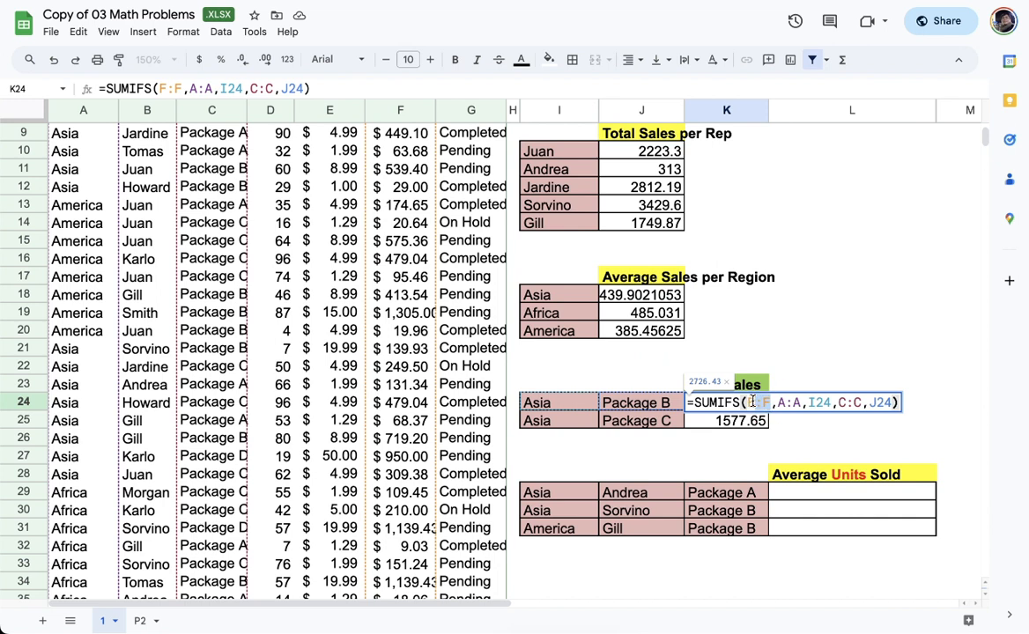
left_click(747, 402)
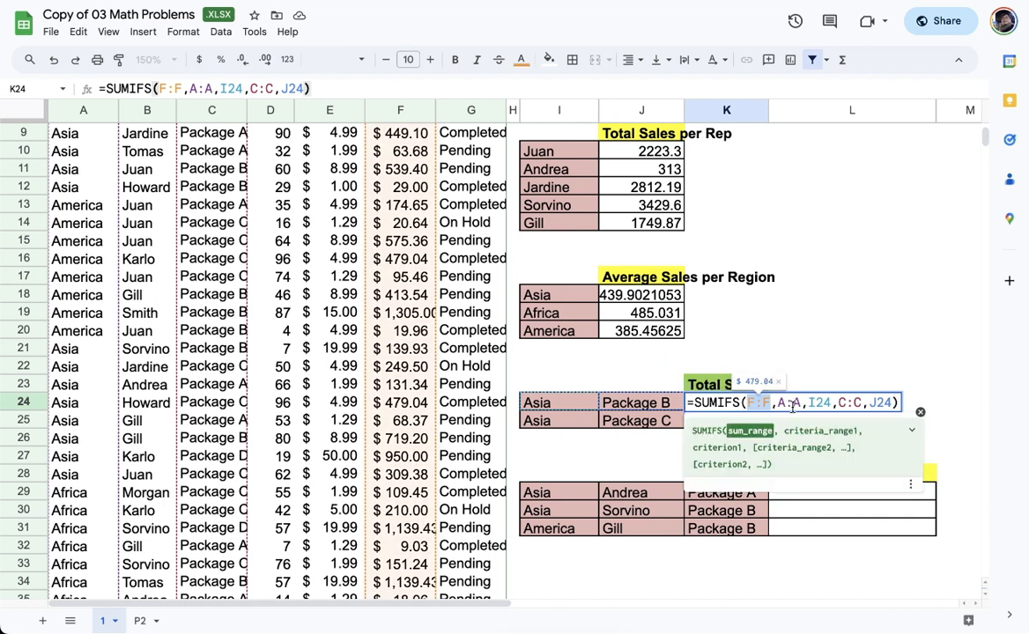
left_click_drag(778, 403, 893, 405)
left_click_drag(776, 403, 830, 404)
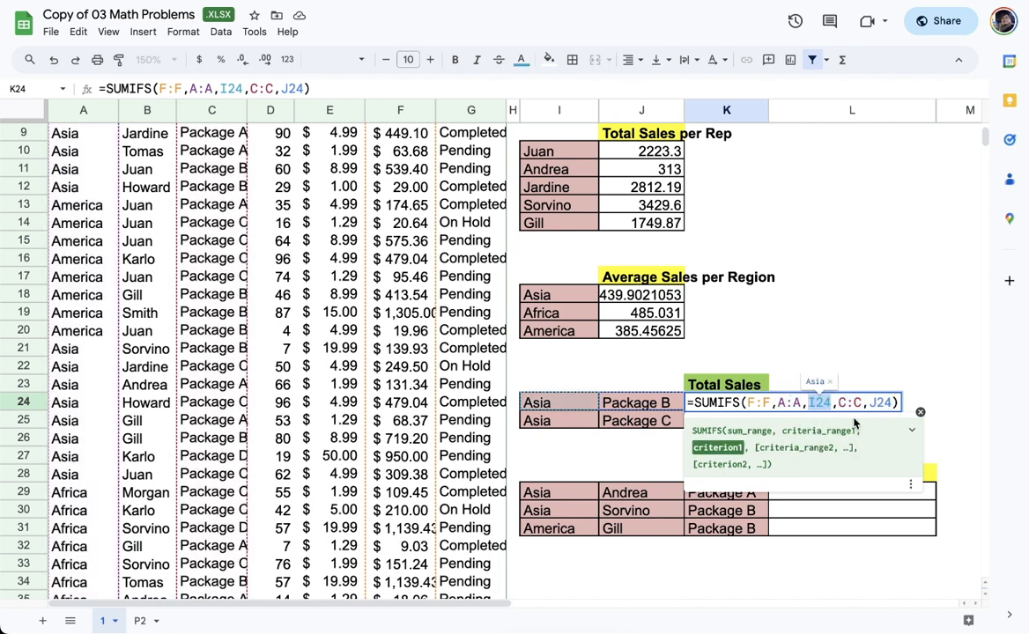
left_click(869, 403)
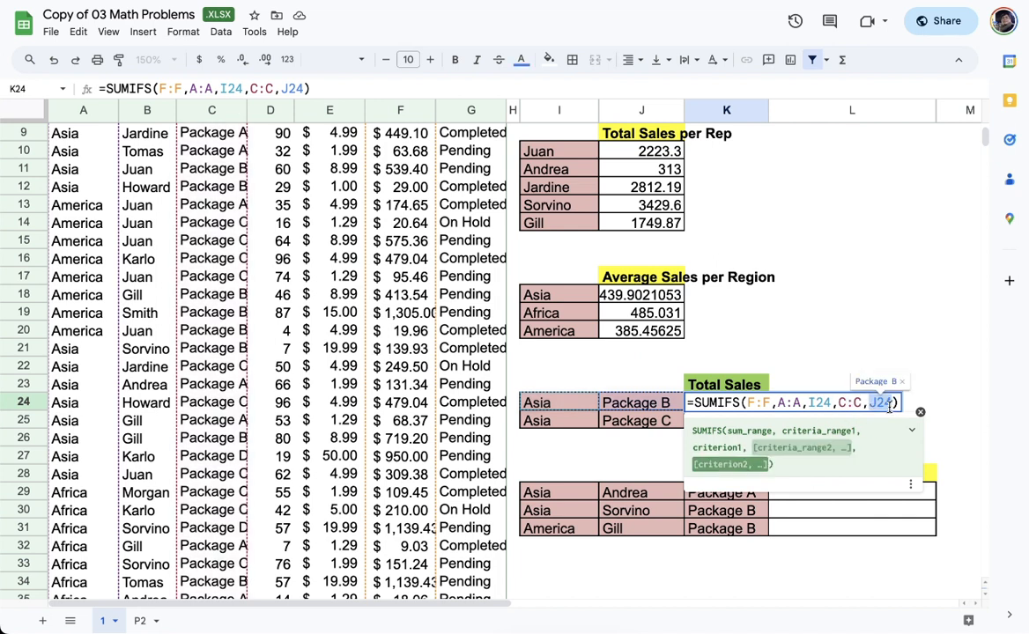
key("Return")
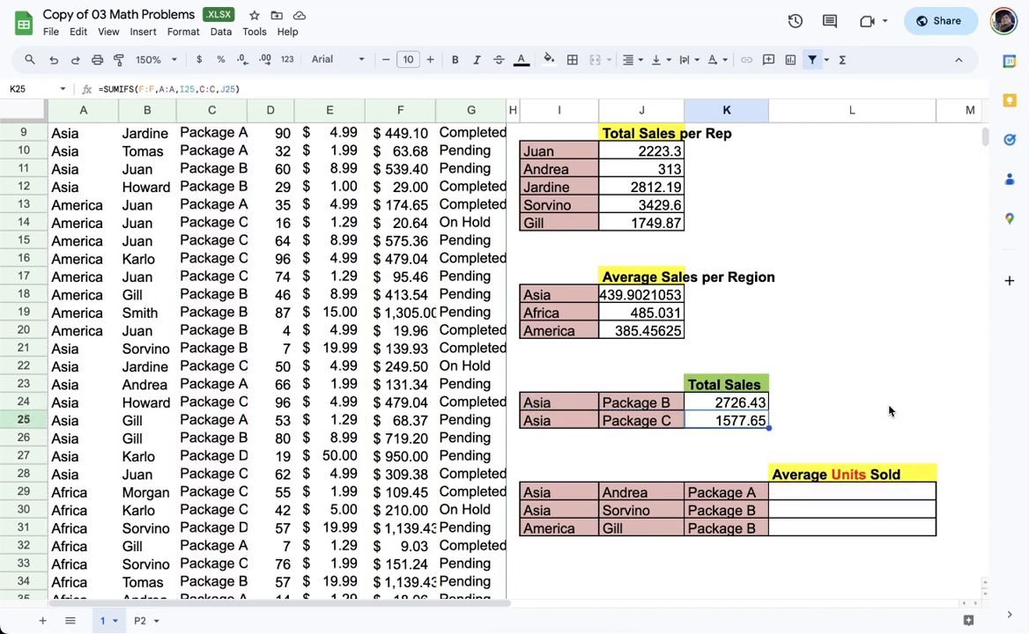
left_click(851, 496)
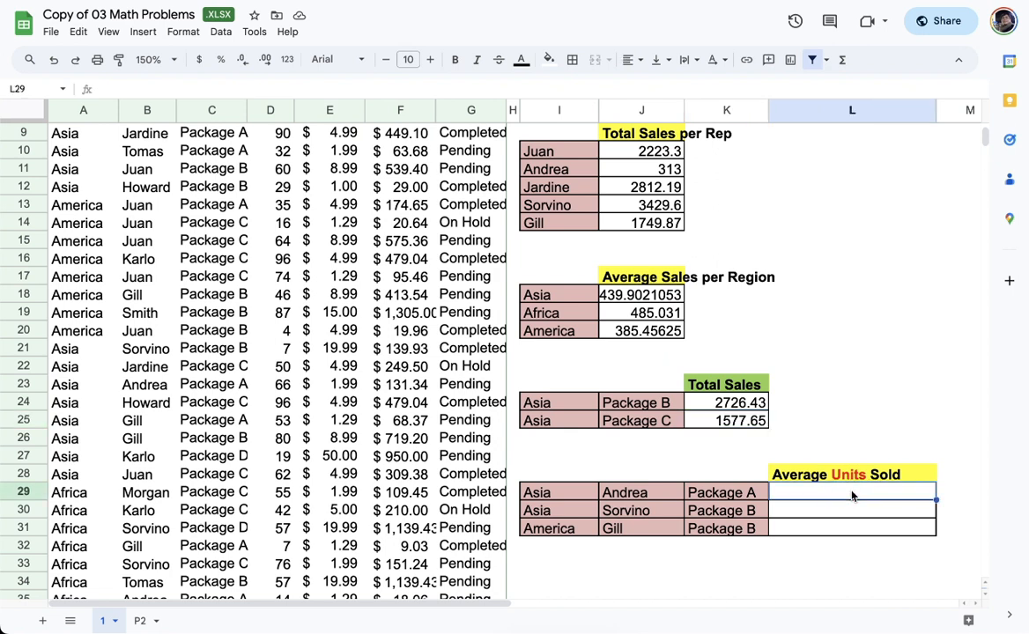